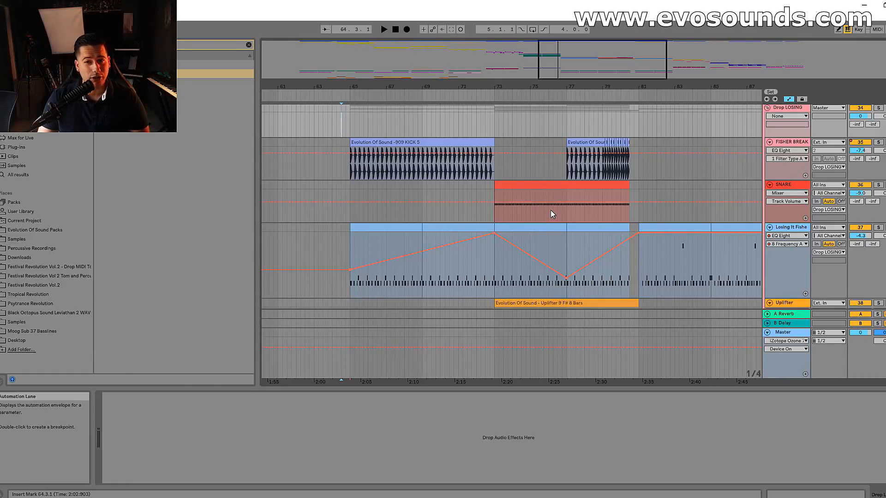
Play back the build-up from about bar 72 and examine its kick, snare, Losing It and uplifter clips up to the drop
{"action": "left_click", "coordinate": [465, 145]}
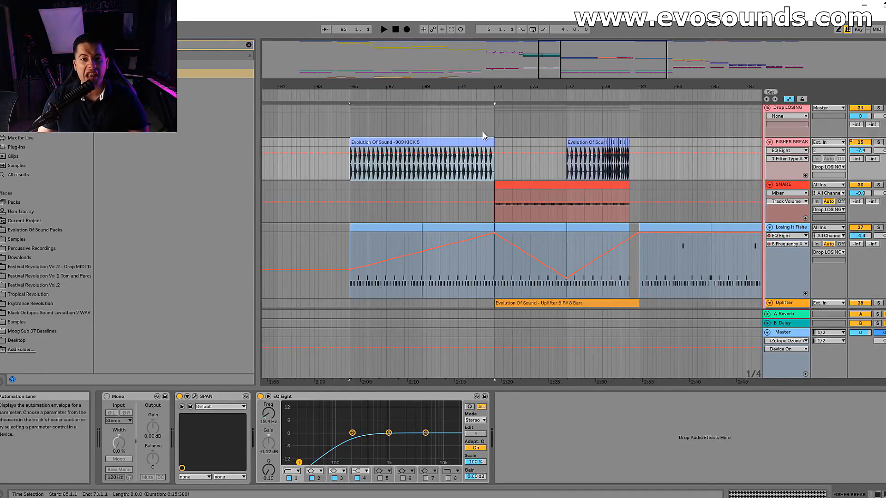
{"action": "key", "text": "space"}
{"action": "left_click", "coordinate": [481, 96]}
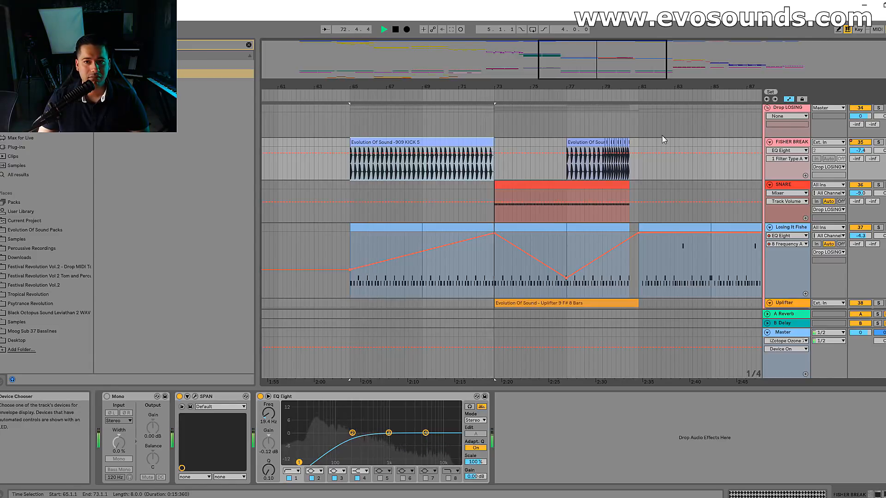
{"action": "left_click_drag", "start_coordinate": [572, 87], "coordinate": [541, 70]}
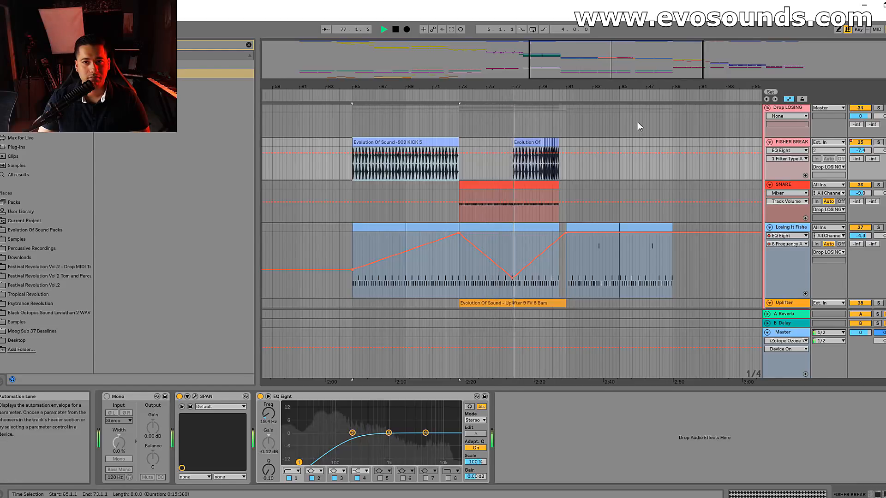
{"action": "left_click", "coordinate": [552, 97]}
{"action": "left_click_drag", "start_coordinate": [675, 85], "coordinate": [594, 59]}
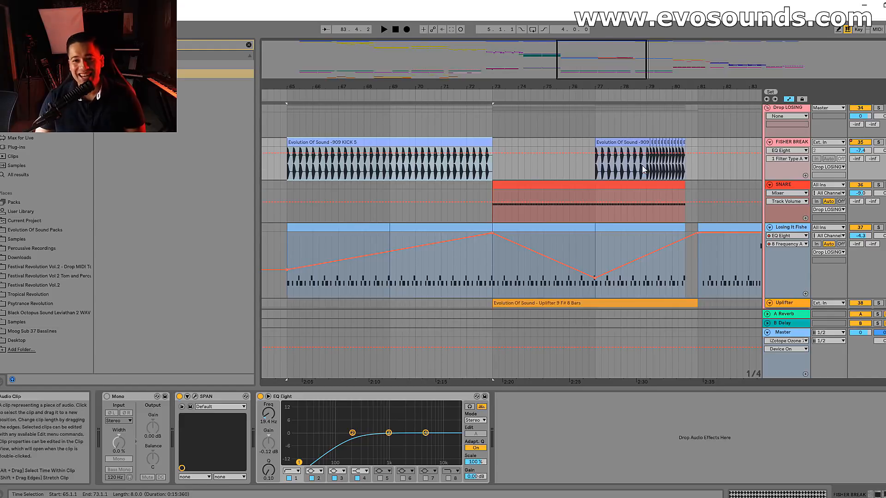
{"action": "scroll", "coordinate": [639, 164], "scroll_direction": "down", "scroll_amount": 1}
{"action": "left_click_drag", "start_coordinate": [612, 67], "coordinate": [612, 54]}
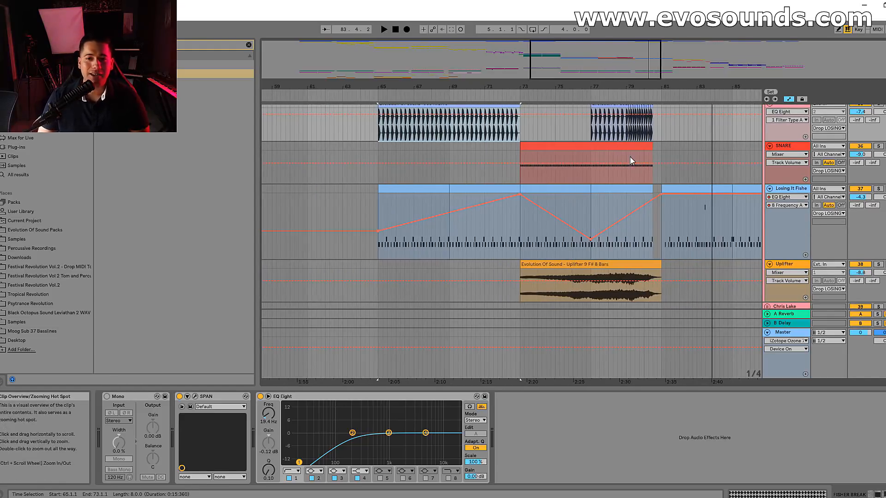
{"action": "scroll", "coordinate": [618, 206], "scroll_direction": "down", "scroll_amount": 1}
{"action": "scroll", "coordinate": [618, 206], "scroll_direction": "up", "scroll_amount": 2}
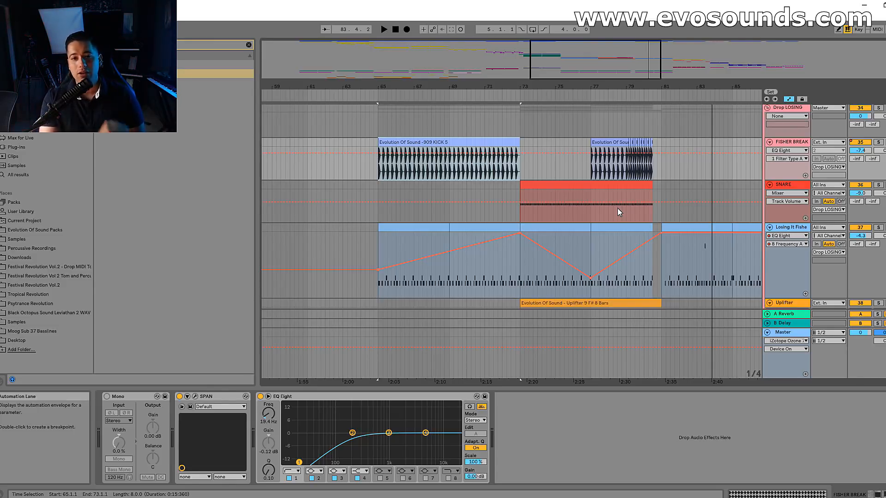
Show the Session view, select the Master track, and insert a Reverb at the start of its device chain
{"action": "key", "text": "Tab"}
{"action": "key", "text": "Tab"}
{"action": "key", "text": "Tab"}
{"action": "left_click", "coordinate": [866, 48]}
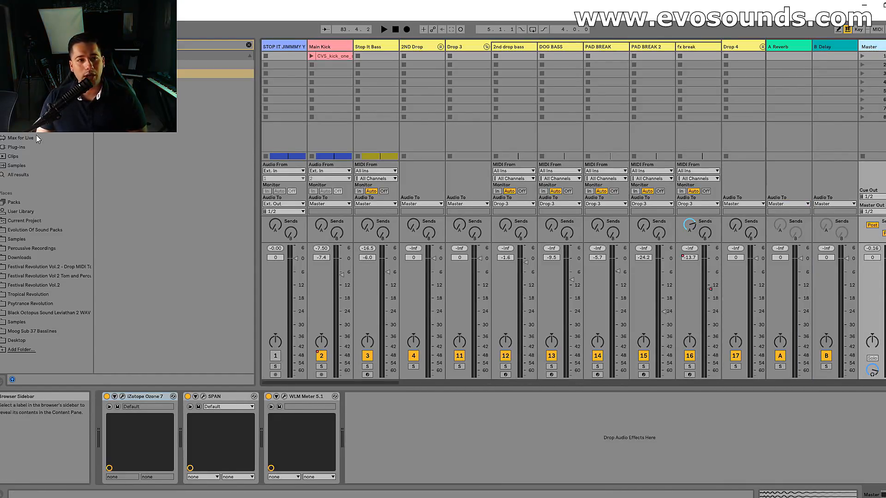
{"action": "left_click", "coordinate": [249, 45]}
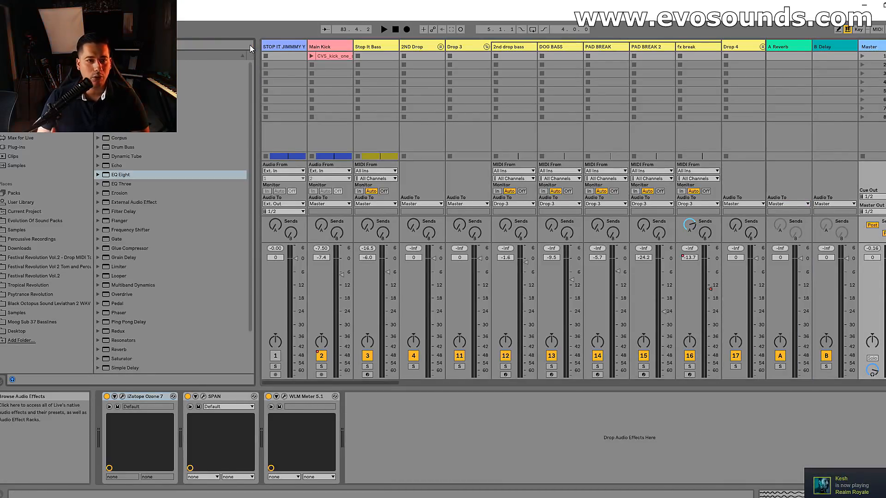
{"action": "key", "text": "ctrl+f"}
{"action": "left_click", "coordinate": [139, 92]}
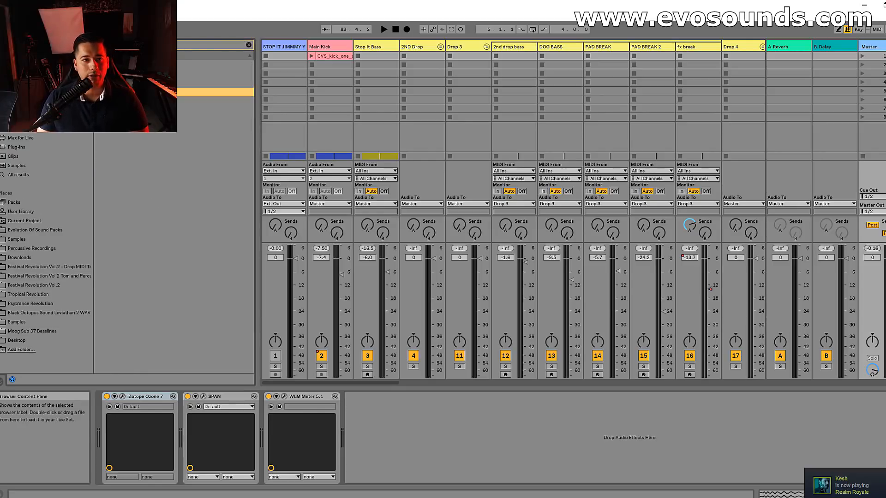
{"action": "left_click_drag", "start_coordinate": [100, 446], "coordinate": [100, 446]}
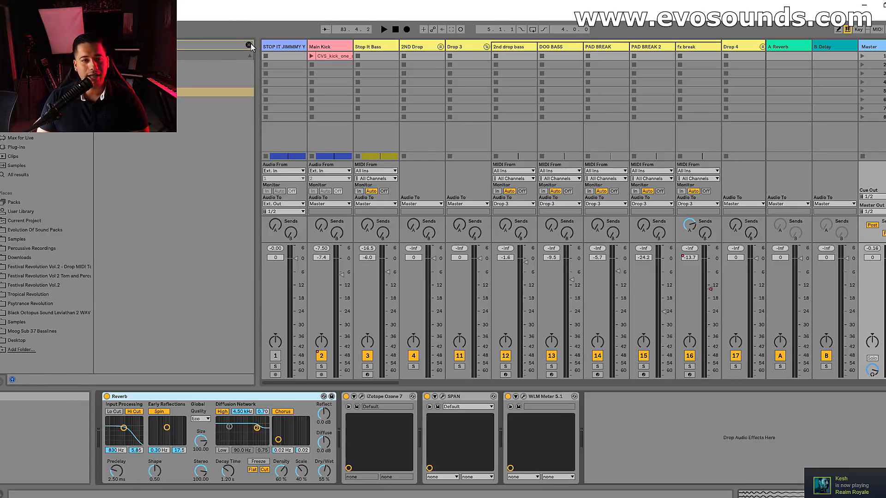
Insert a Ping Pong Delay right after the Reverb on the Master track
{"action": "left_click", "coordinate": [250, 44]}
{"action": "key", "text": "ctrl+f"}
{"action": "left_click_drag", "start_coordinate": [138, 83], "coordinate": [327, 418]}
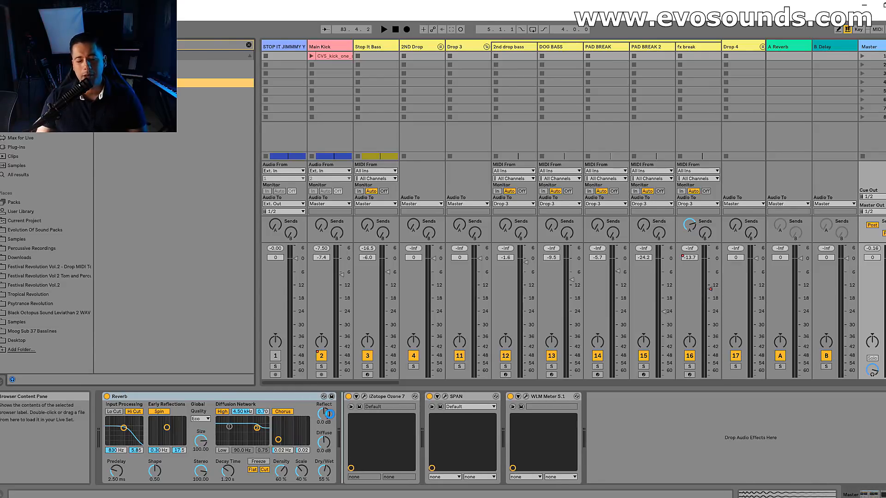
Insert an EQ Eight between the Ping Pong Delay and iZotope Ozone 7 on the Master track
{"action": "left_click", "coordinate": [250, 44]}
{"action": "key", "text": "ctrl+f"}
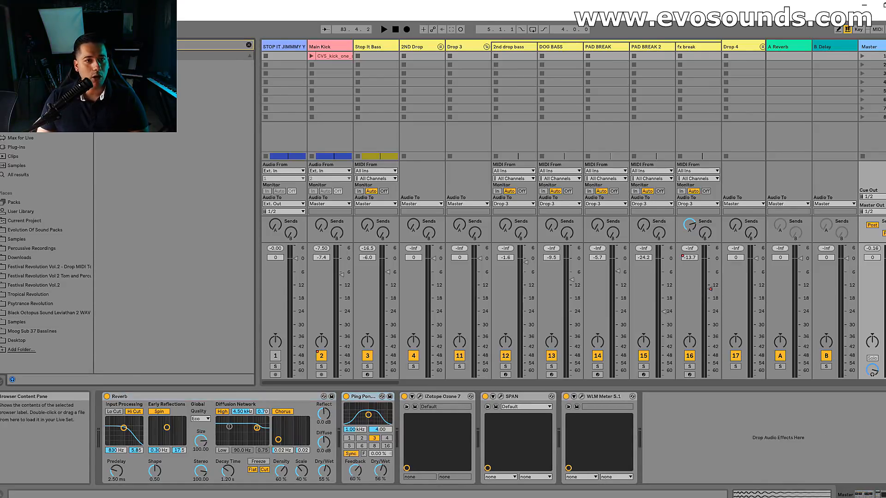
{"action": "left_click_drag", "start_coordinate": [138, 74], "coordinate": [387, 439]}
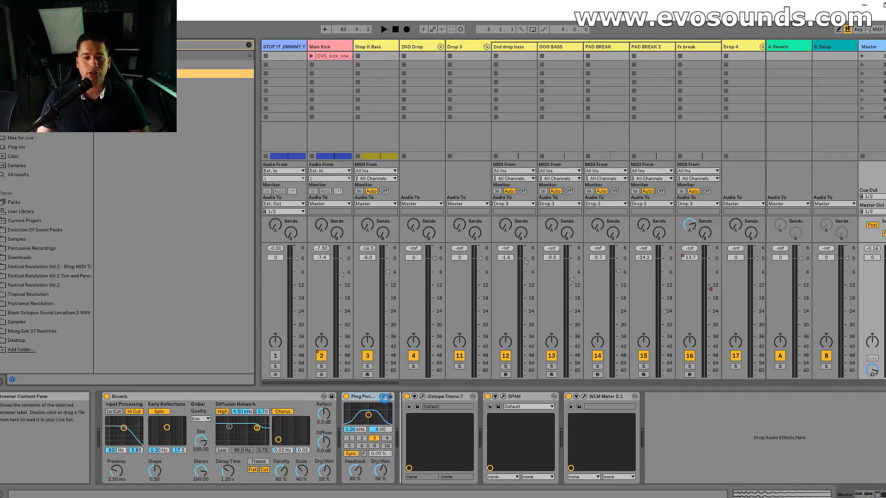
{"action": "left_click_drag", "start_coordinate": [385, 399], "coordinate": [387, 403]}
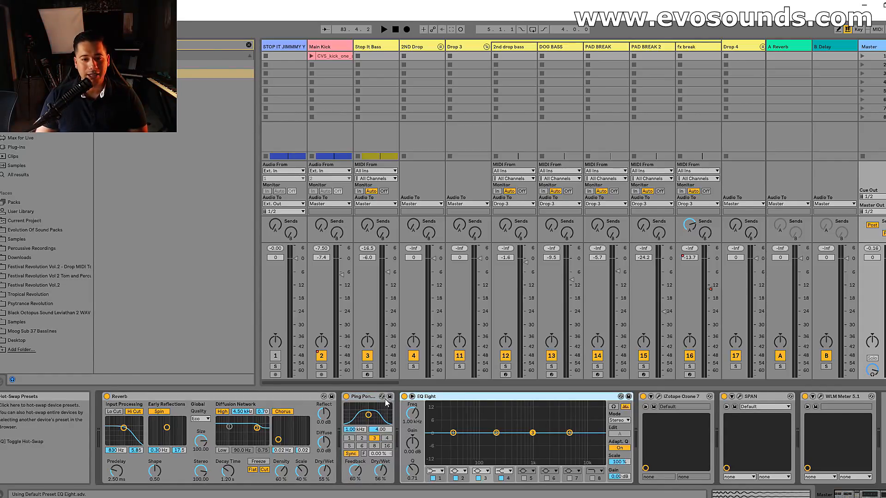
Deactivate the Ping Pong Delay and the EQ Eight on the Master track, and select the Reverb
{"action": "left_click", "coordinate": [346, 397]}
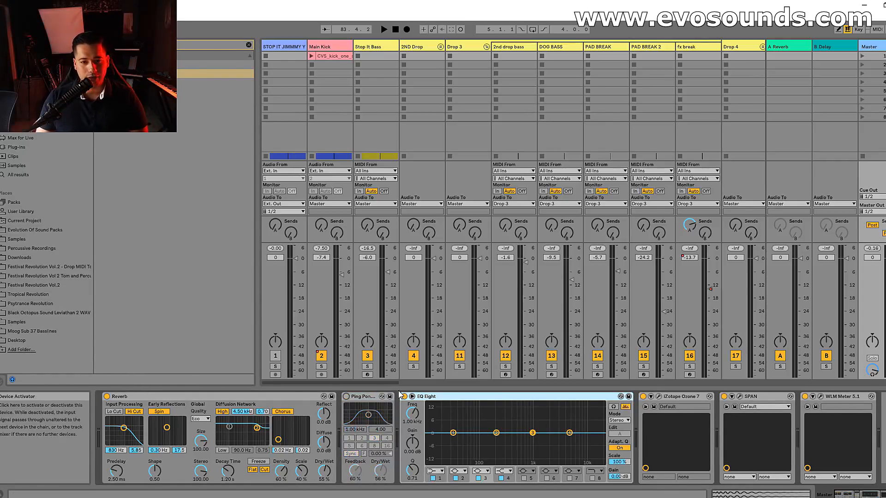
{"action": "left_click", "coordinate": [404, 396]}
{"action": "left_click", "coordinate": [136, 396]}
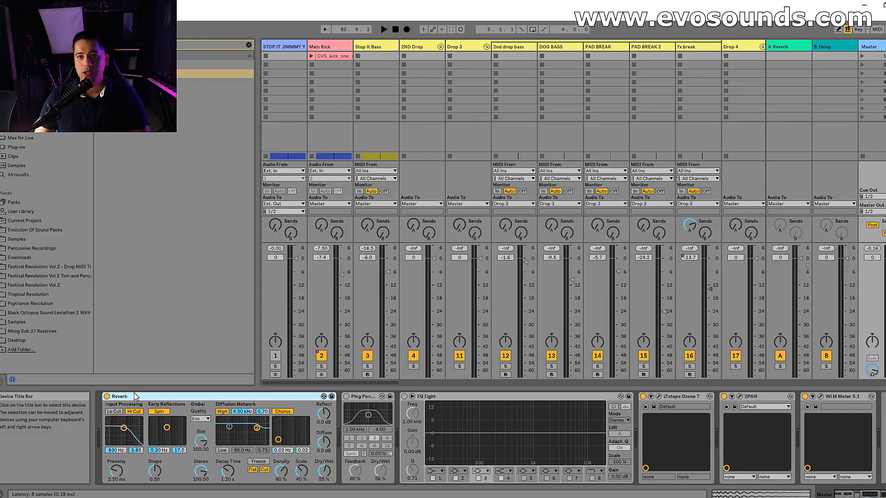
Show the Reverb's Dry/Wet automation on the Master track in the Arrangement view, undoing the trial change to the value
{"action": "left_click_drag", "start_coordinate": [325, 471], "coordinate": [328, 476]}
{"action": "key", "text": "ctrl+z"}
{"action": "key", "text": "Tab"}
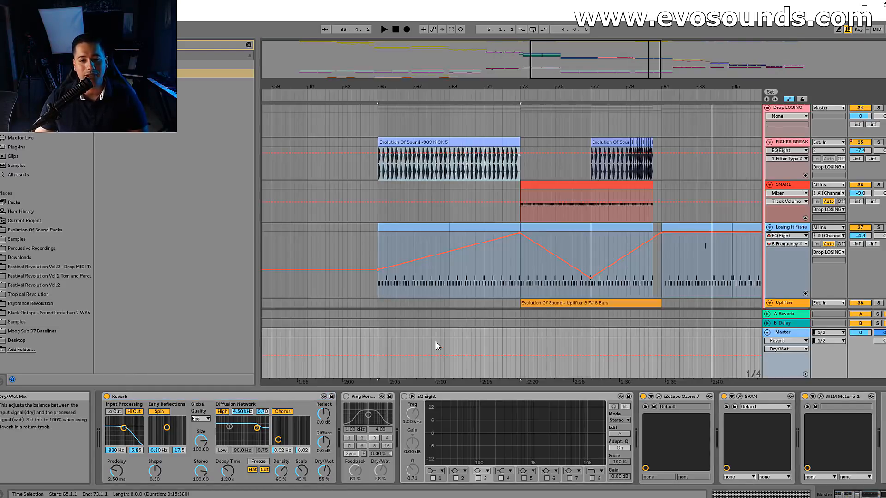
{"action": "scroll", "coordinate": [468, 291], "scroll_direction": "down", "scroll_amount": 6}
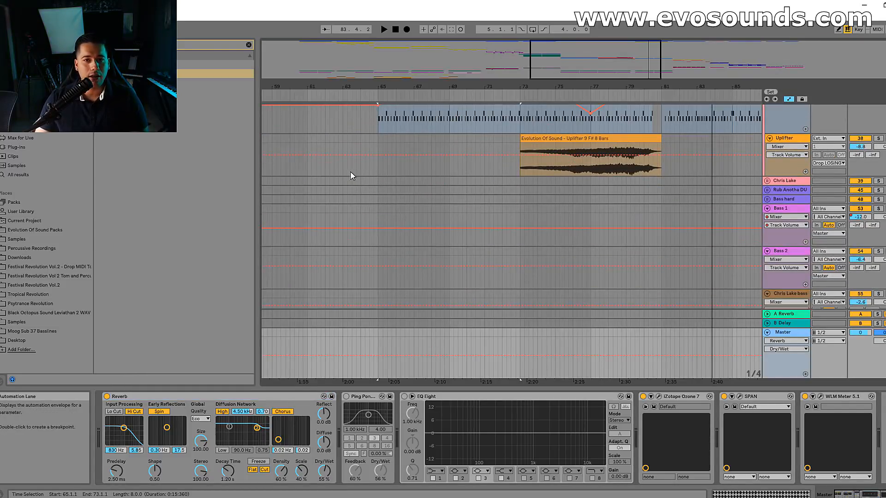
Play from bar 63.4.1 and lower the Reverb's Dry/Wet automation on the Master track to 0 %
{"action": "left_click", "coordinate": [356, 173]}
{"action": "key", "text": "space"}
{"action": "scroll", "coordinate": [360, 180], "scroll_direction": "up", "scroll_amount": 3}
{"action": "scroll", "coordinate": [363, 184], "scroll_direction": "up", "scroll_amount": 2}
{"action": "left_click_drag", "start_coordinate": [415, 87], "coordinate": [486, 125]}
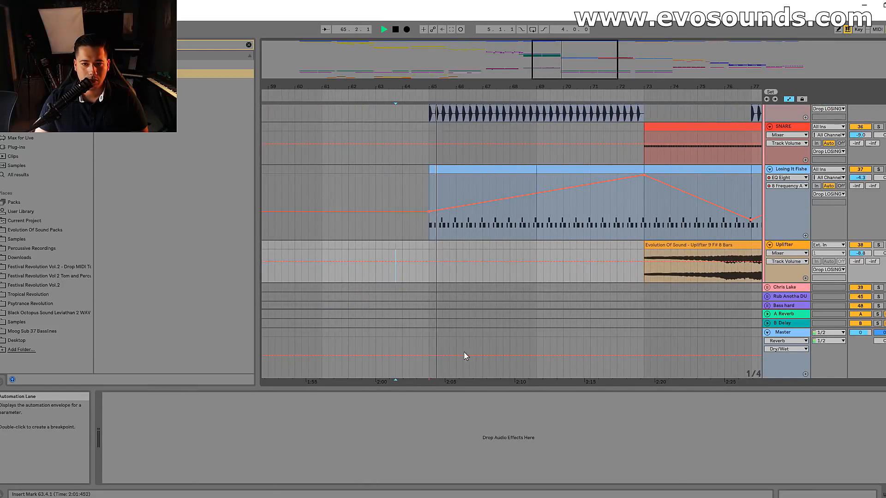
{"action": "left_click", "coordinate": [519, 361]}
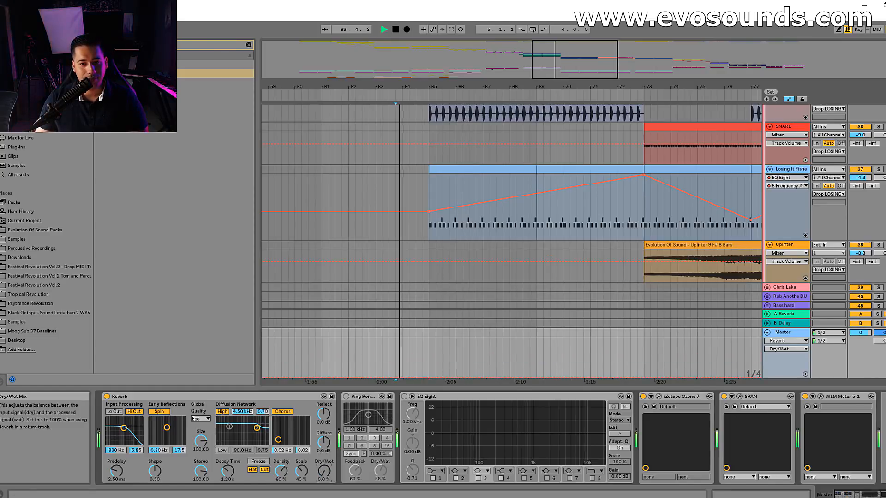
{"action": "left_click", "coordinate": [426, 322]}
{"action": "left_click", "coordinate": [778, 340]}
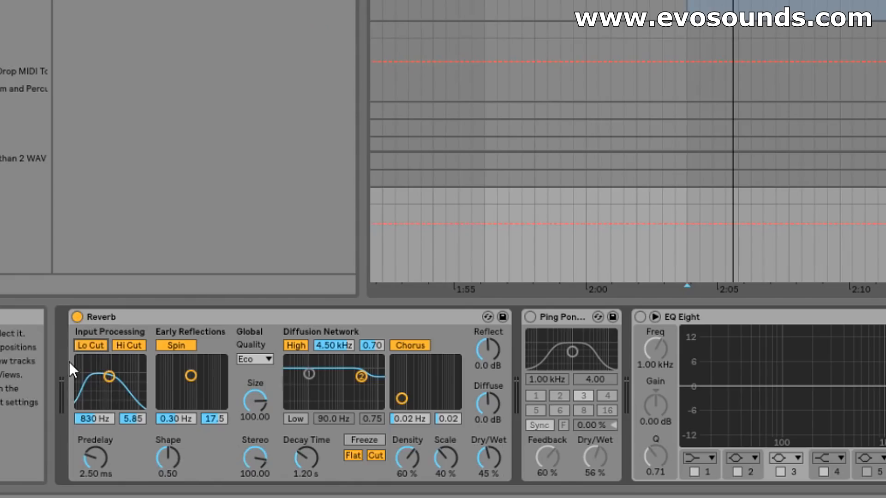
Set the Reverb's input filter to 3.61 kHz with a width of 9.00, and its quality to High
{"action": "left_click_drag", "start_coordinate": [110, 376], "coordinate": [124, 360]}
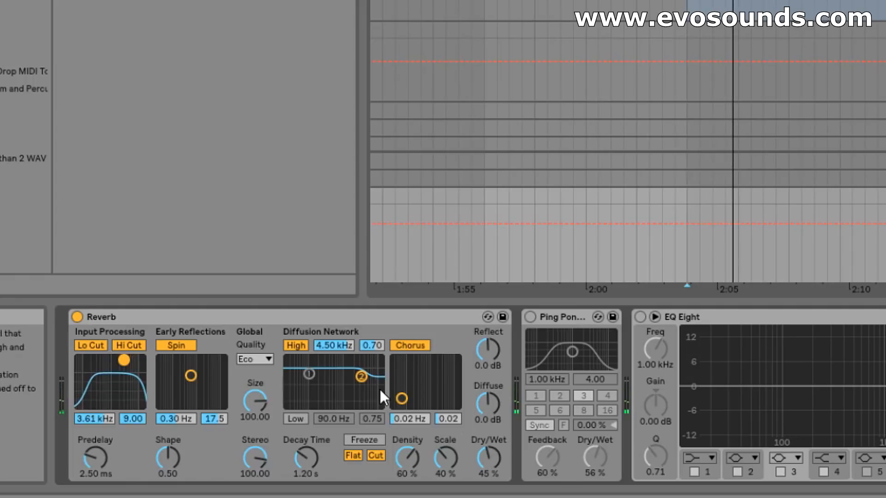
{"action": "left_click", "coordinate": [266, 359]}
{"action": "left_click", "coordinate": [251, 400]}
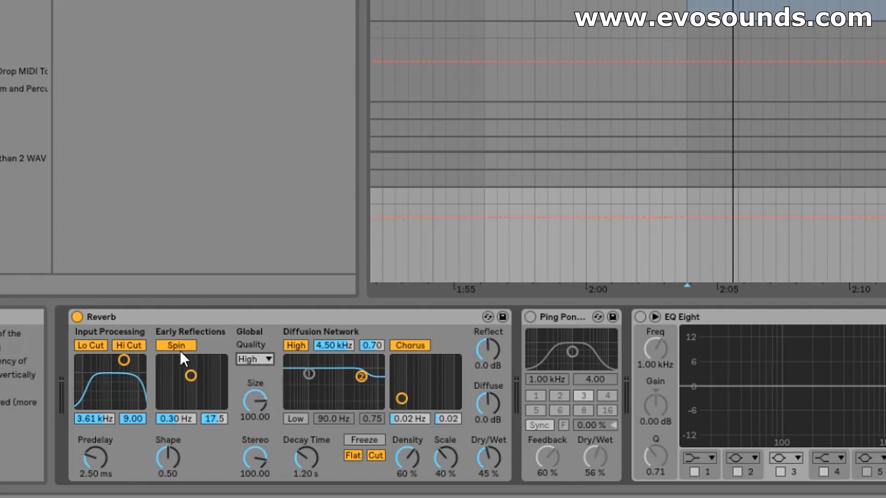
Turn off the Reverb's Spin, the High filter in its diffusion network, and Chorus
{"action": "left_click", "coordinate": [181, 346]}
{"action": "left_click", "coordinate": [296, 346]}
{"action": "left_click", "coordinate": [411, 346]}
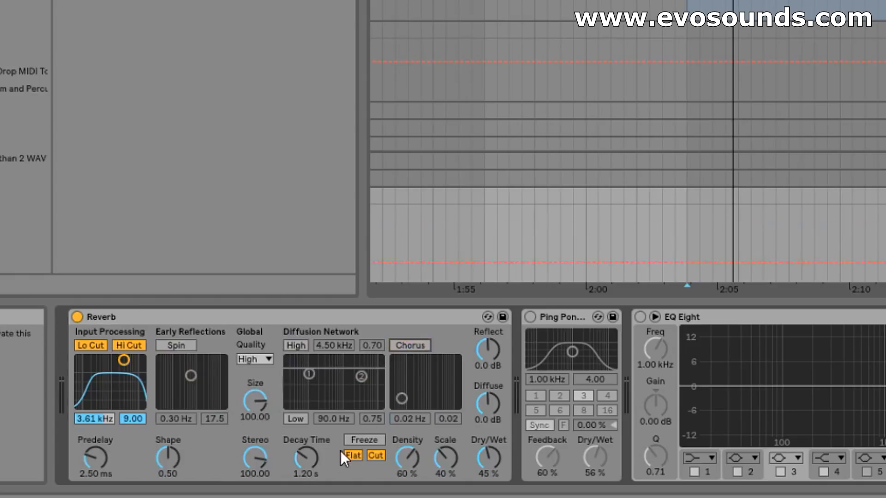
Reduce the Reverb's Size to 1.58 during playback and lower its Dry/Wet
{"action": "mouse_move", "coordinate": [259, 417]}
{"action": "left_mouse_down"}
{"action": "mouse_move", "coordinate": [259, 448]}
{"action": "mouse_move", "coordinate": [263, 401]}
{"action": "left_mouse_up"}
{"action": "key", "text": "space"}
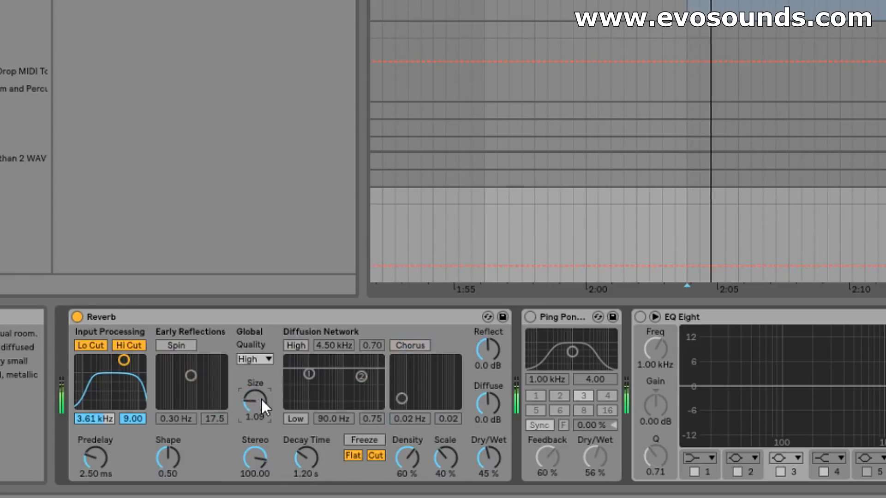
{"action": "left_click_drag", "start_coordinate": [491, 456], "coordinate": [491, 485]}
Automate the Reverb's Dry/Wet on the Master track to jump to 20 % at bar 65
{"action": "mouse_move", "coordinate": [688, 280]}
{"action": "left_mouse_down"}
{"action": "mouse_move", "coordinate": [687, 260]}
{"action": "mouse_move", "coordinate": [752, 267]}
{"action": "left_mouse_up"}
{"action": "left_click", "coordinate": [687, 250]}
{"action": "key", "text": "space"}
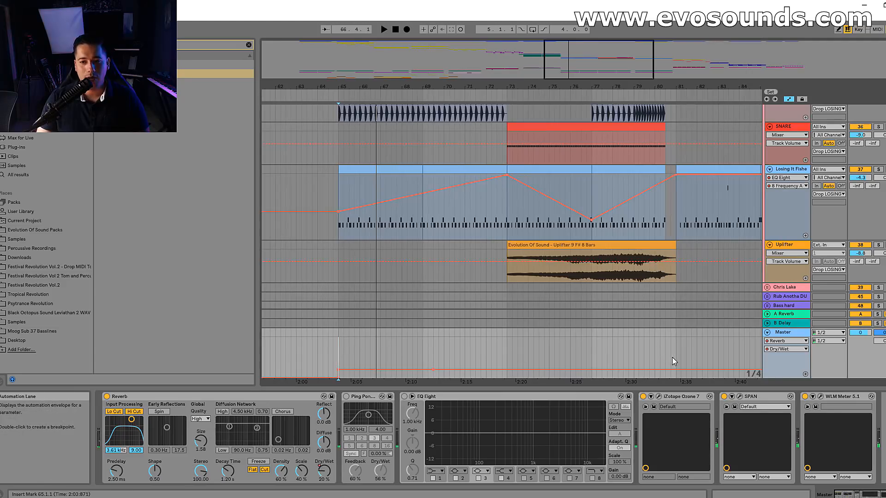
Ramp the Reverb's Dry/Wet automation up to 55 % at bar 81, and play from bar 72.4.1
{"action": "left_click", "coordinate": [676, 369]}
{"action": "mouse_move", "coordinate": [681, 370]}
{"action": "left_mouse_down"}
{"action": "mouse_move", "coordinate": [676, 378]}
{"action": "mouse_move", "coordinate": [677, 356]}
{"action": "left_mouse_up"}
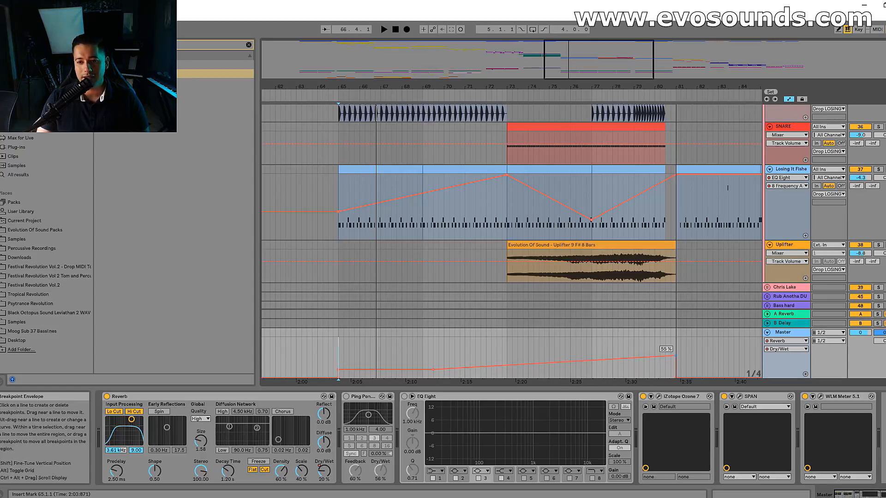
{"action": "left_click", "coordinate": [501, 285]}
{"action": "key", "text": "space"}
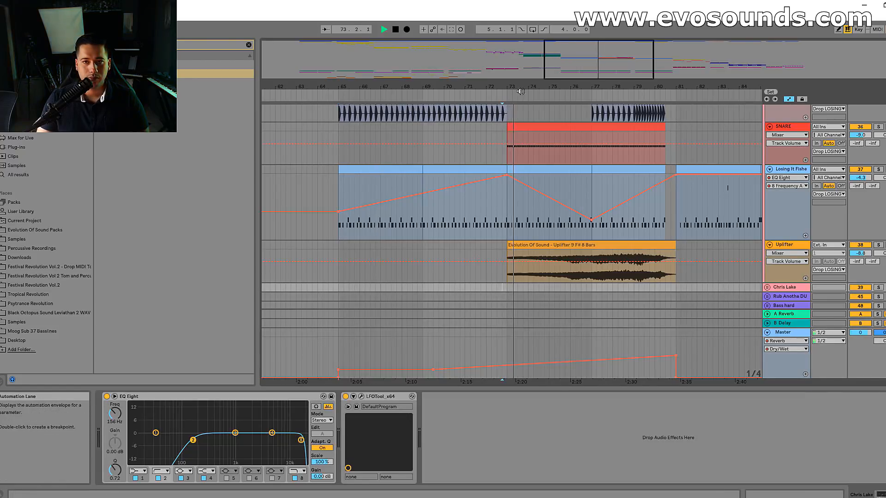
Adjust the end point of the Reverb's Dry/Wet ramp to 73 % at bar 81
{"action": "left_click_drag", "start_coordinate": [607, 355], "coordinate": [596, 354]}
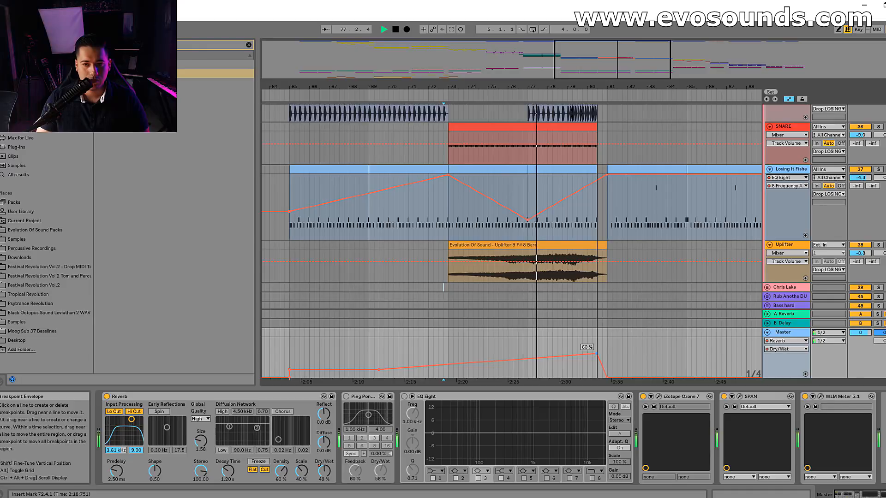
{"action": "left_click_drag", "start_coordinate": [597, 354], "coordinate": [596, 347]}
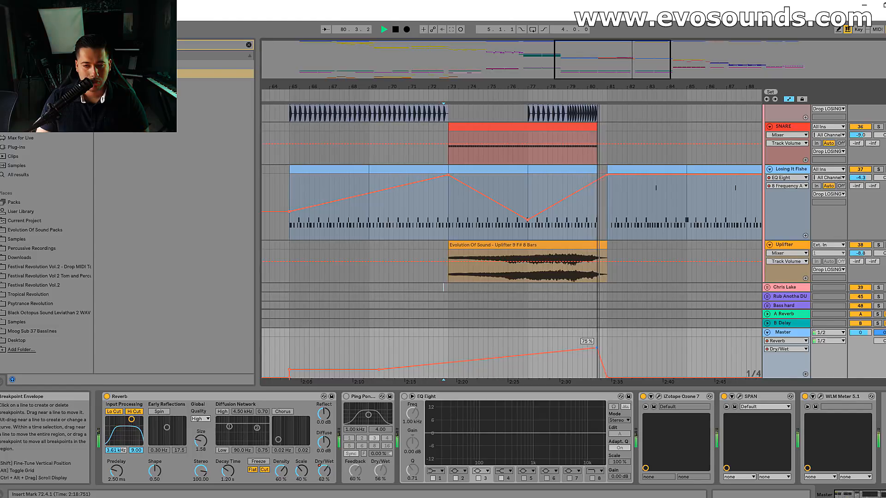
{"action": "left_click_drag", "start_coordinate": [596, 348], "coordinate": [607, 348]}
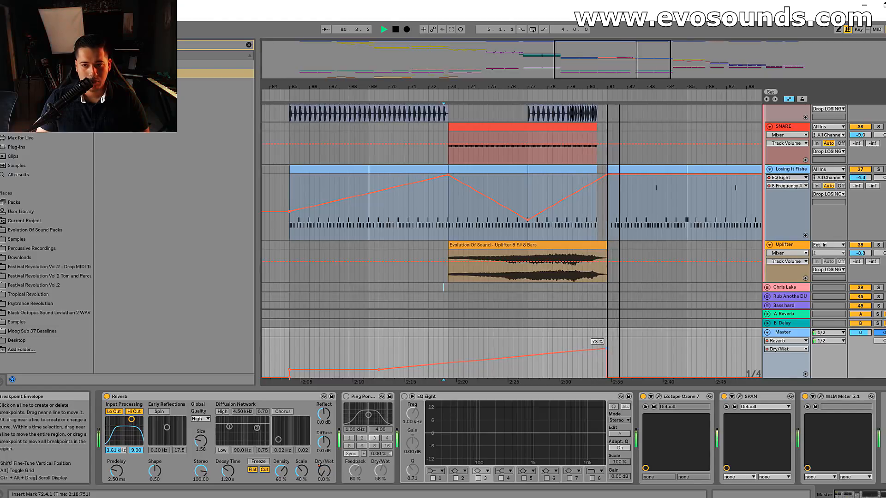
Play the transition into the drop from bar 80.3.1 and bring back the Master track's devices
{"action": "left_click", "coordinate": [597, 291]}
{"action": "key", "text": "space"}
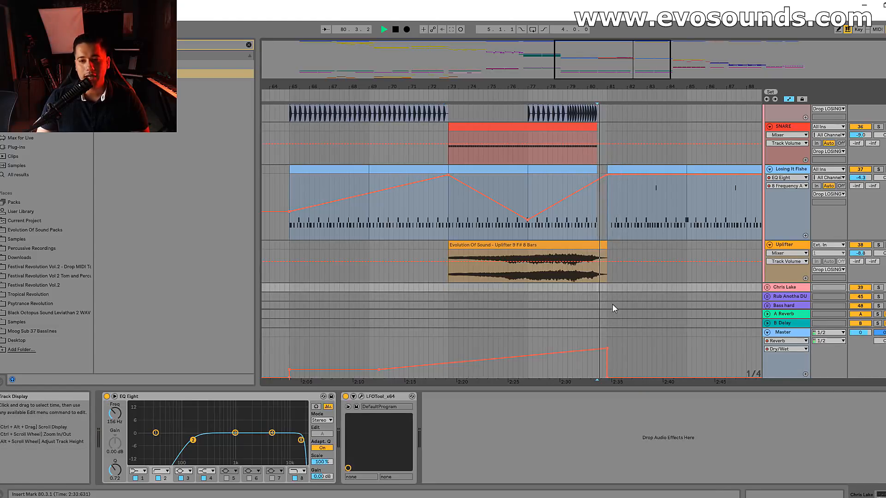
{"action": "left_click", "coordinate": [786, 335]}
{"action": "key", "text": "space"}
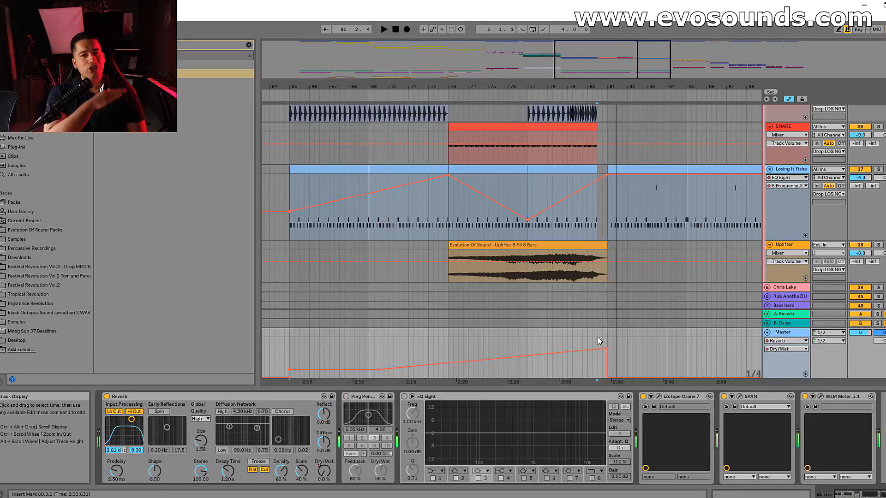
Set the Reverb's Decay Time to 1.60 s, and select the Losing It clip starting at bar 65
{"action": "left_click_drag", "start_coordinate": [228, 471], "coordinate": [227, 464]}
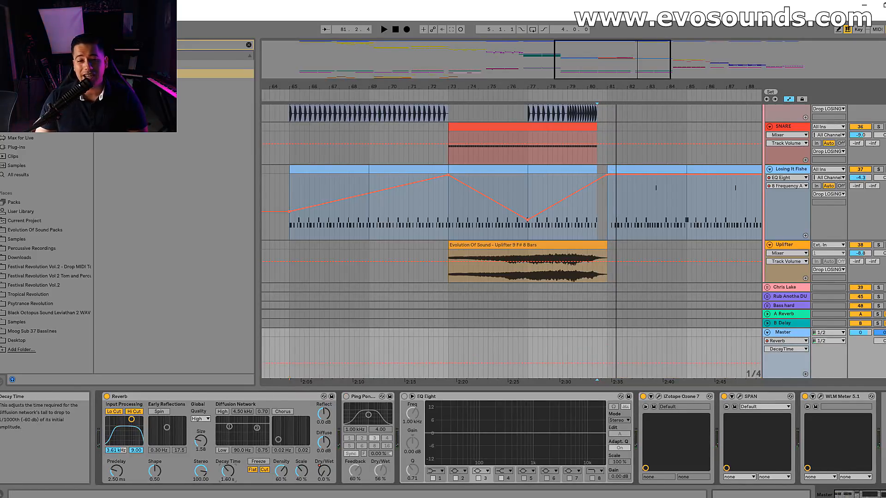
{"action": "left_click", "coordinate": [327, 217]}
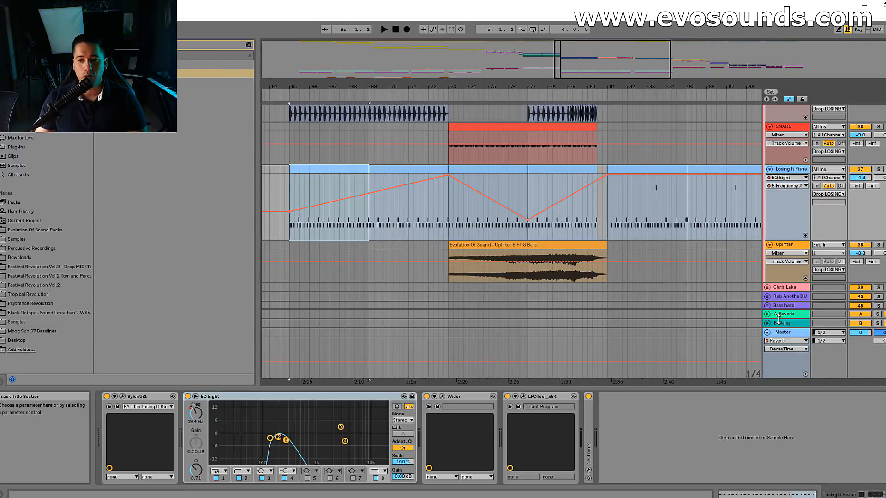
Compare the Master track Reverb's Stereo setting at 0.00 while playing from bar 65, and set it to 100.00
{"action": "left_click", "coordinate": [783, 332]}
{"action": "left_click", "coordinate": [203, 472]}
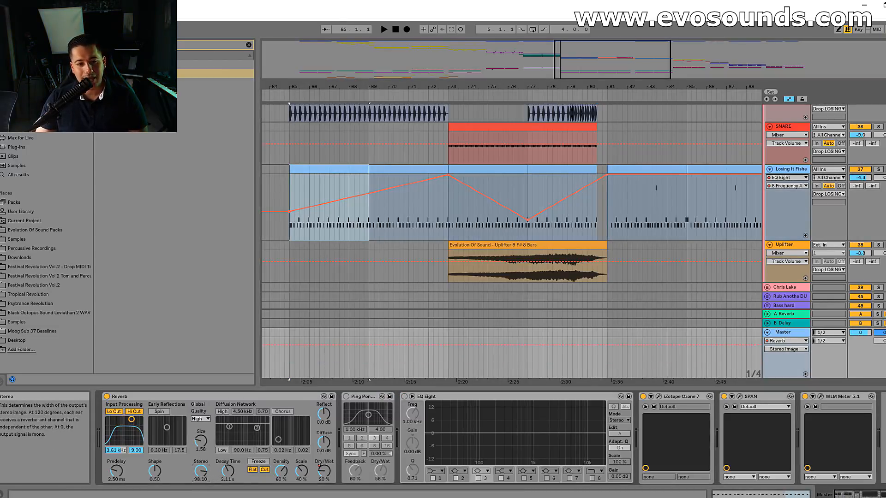
{"action": "key", "text": "space"}
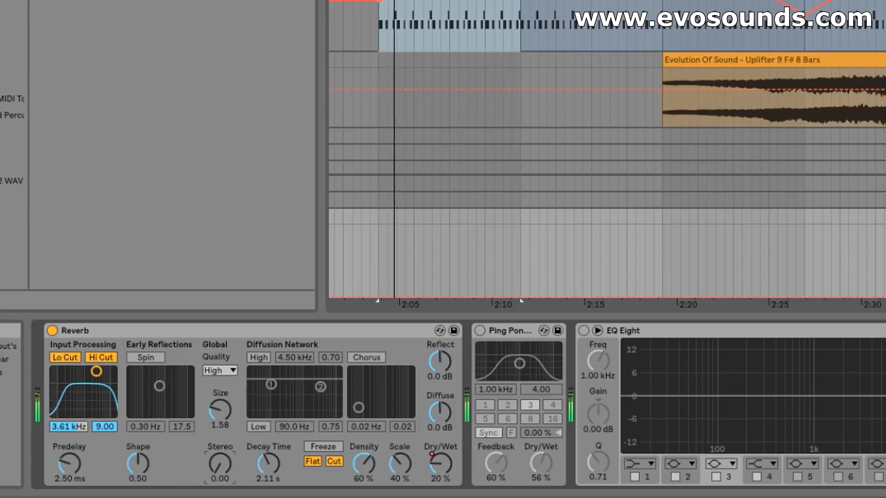
{"action": "left_click_drag", "start_coordinate": [201, 470], "coordinate": [201, 431]}
{"action": "left_click_drag", "start_coordinate": [221, 468], "coordinate": [221, 464]}
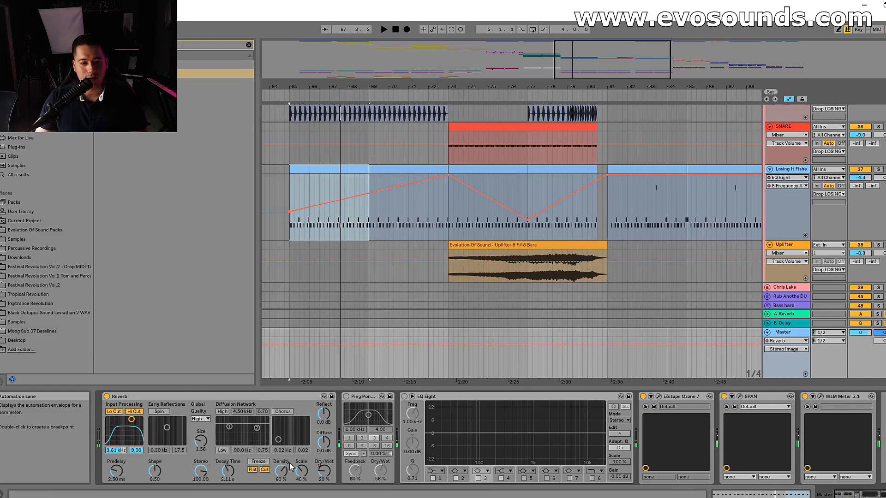
Raise the Reverb's Dry/Wet automation at bar 65 to about 18 %, and play from that point
{"action": "left_click", "coordinate": [324, 470]}
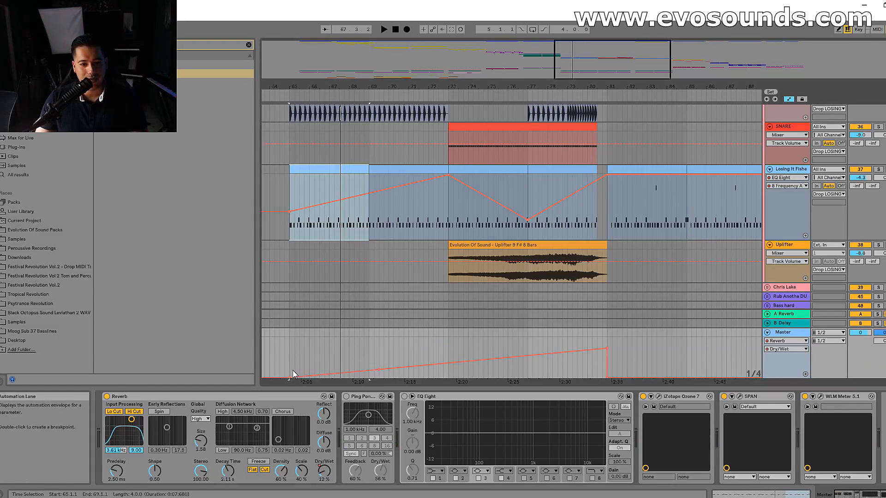
{"action": "left_click_drag", "start_coordinate": [289, 371], "coordinate": [289, 371]}
{"action": "key", "text": "space"}
{"action": "key", "text": "space"}
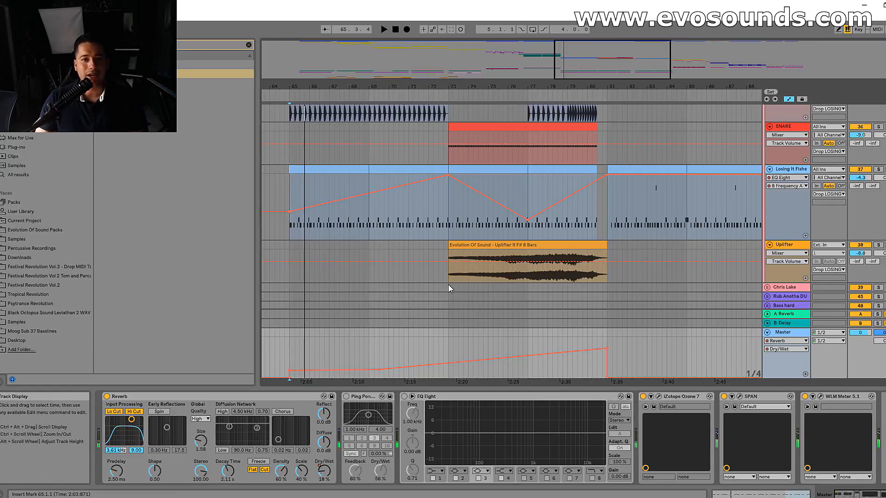
Compare the FISHER BREAK kick clip from bar 65 with its EQ Eight bypassed and turned back on
{"action": "scroll", "coordinate": [447, 283], "scroll_direction": "up", "scroll_amount": 5}
{"action": "left_click_drag", "start_coordinate": [573, 60], "coordinate": [573, 72]}
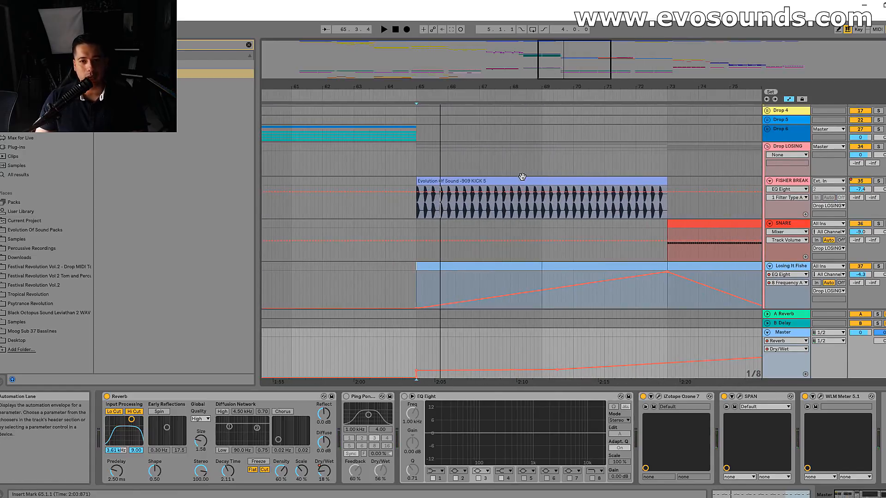
{"action": "left_click", "coordinate": [522, 179]}
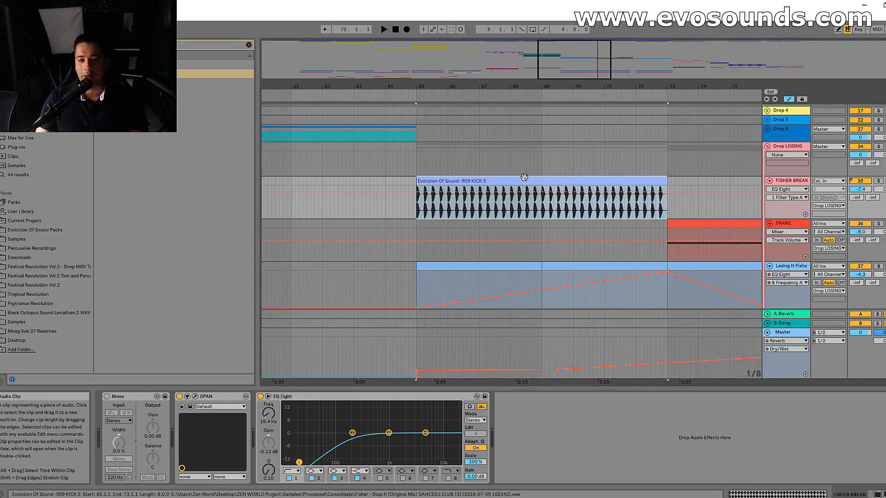
{"action": "left_click", "coordinate": [260, 396]}
{"action": "key", "text": "space"}
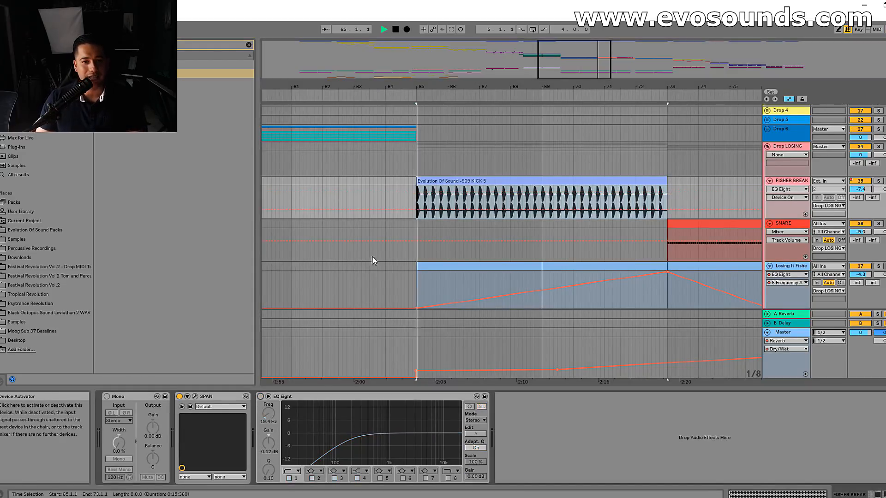
{"action": "key", "text": "space"}
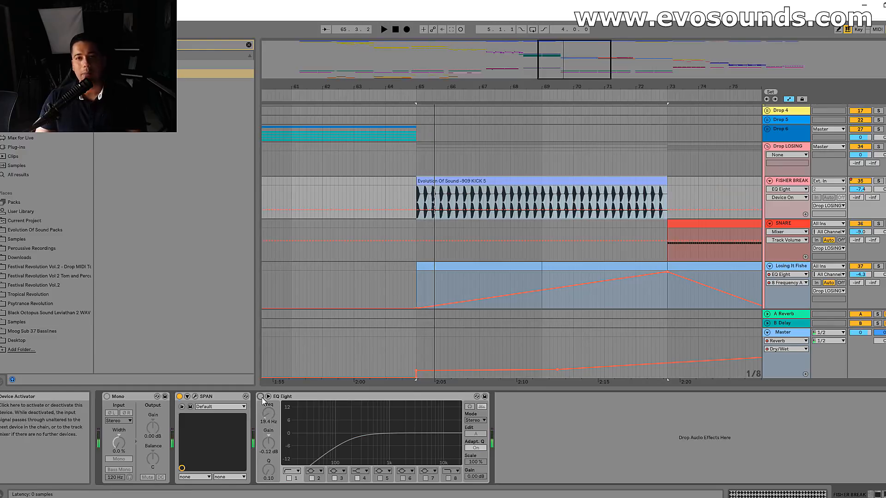
{"action": "left_click", "coordinate": [260, 397]}
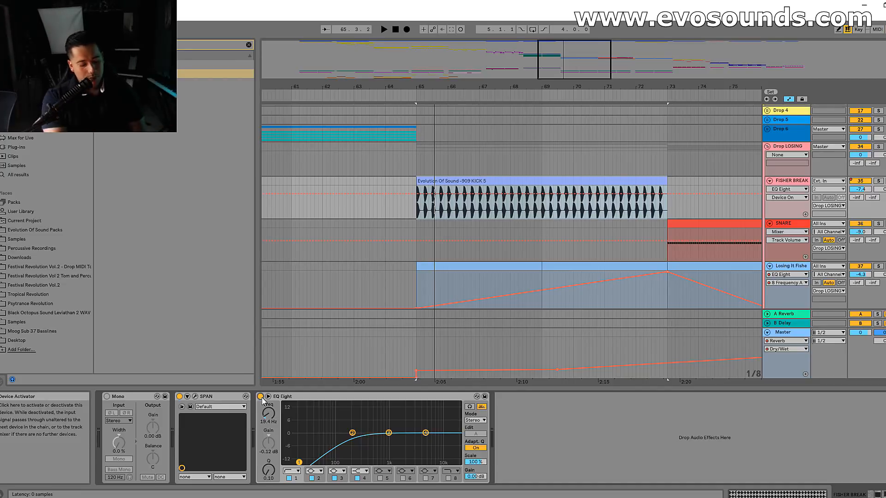
{"action": "key", "text": "space"}
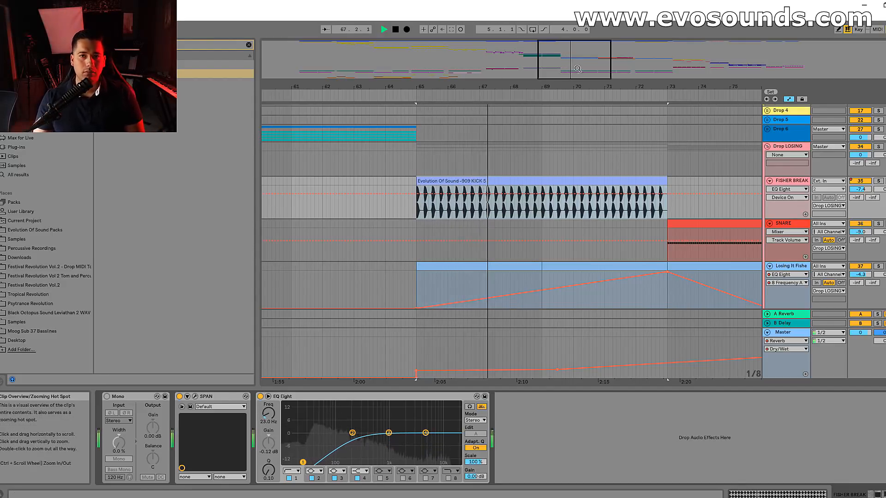
Lower the Losing It track's volume to -5.4 dB during playback, and stop
{"action": "scroll", "coordinate": [738, 211], "scroll_direction": "down", "scroll_amount": 3}
{"action": "left_click", "coordinate": [792, 200]}
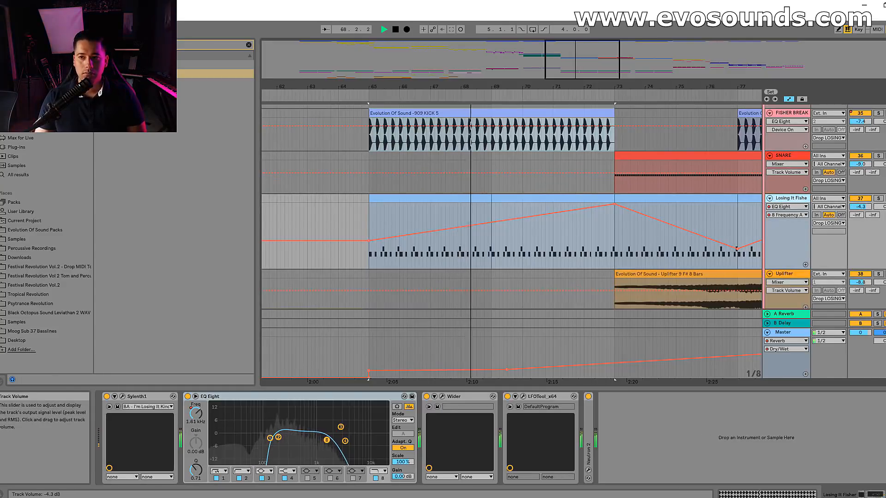
{"action": "left_click_drag", "start_coordinate": [858, 207], "coordinate": [857, 209]}
{"action": "key", "text": "space"}
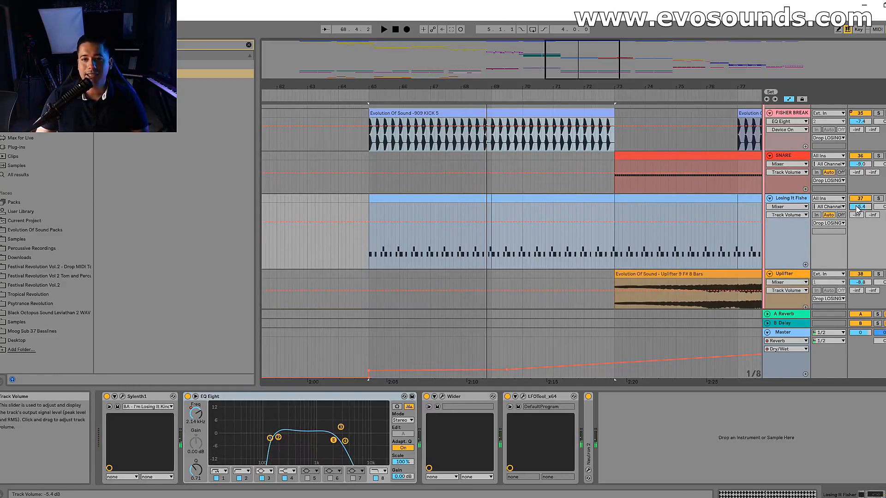
Turn on the Ping Pong Delay on the Master track and set its Dry/Wet to 0.0 %
{"action": "scroll", "coordinate": [622, 258], "scroll_direction": "down", "scroll_amount": 3}
{"action": "key", "text": "Tab"}
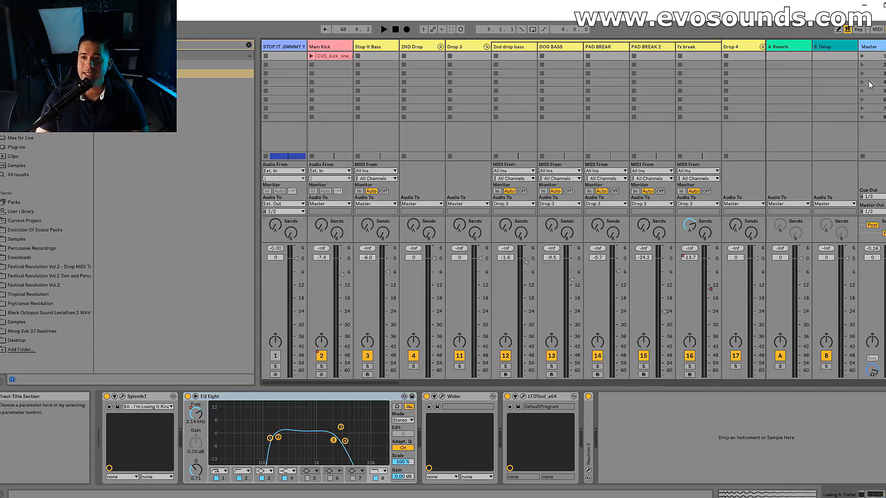
{"action": "left_click", "coordinate": [873, 56]}
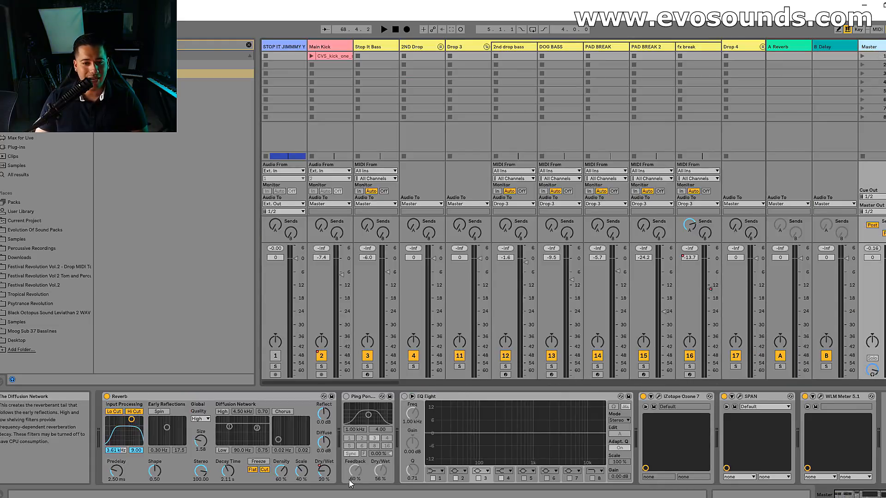
{"action": "left_click", "coordinate": [346, 397]}
{"action": "key", "text": "Tab"}
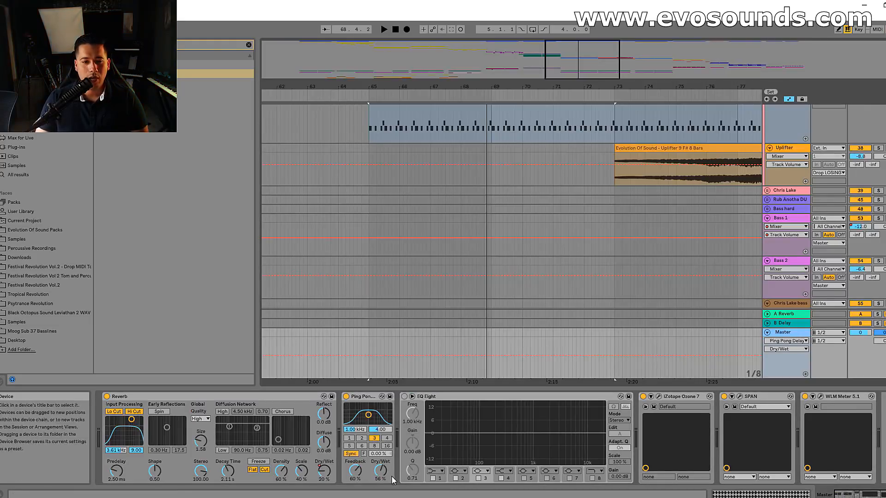
{"action": "scroll", "coordinate": [637, 271], "scroll_direction": "up", "scroll_amount": 3}
{"action": "scroll", "coordinate": [637, 272], "scroll_direction": "up", "scroll_amount": 3}
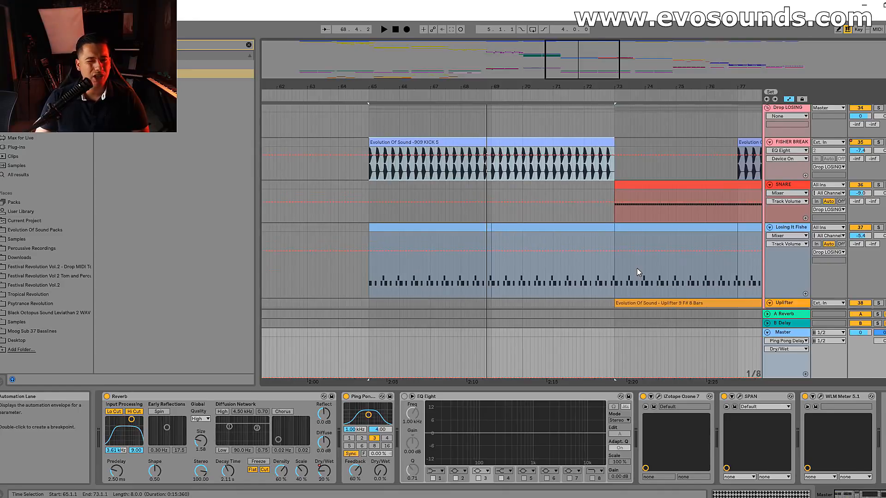
Create a rising Ping Pong Delay Dry/Wet ramp on the Master track from bar 73 to about bar 80
{"action": "left_click_drag", "start_coordinate": [660, 86], "coordinate": [522, 93]}
{"action": "scroll", "coordinate": [579, 220], "scroll_direction": "down", "scroll_amount": 5}
{"action": "scroll", "coordinate": [578, 221], "scroll_direction": "up", "scroll_amount": 4}
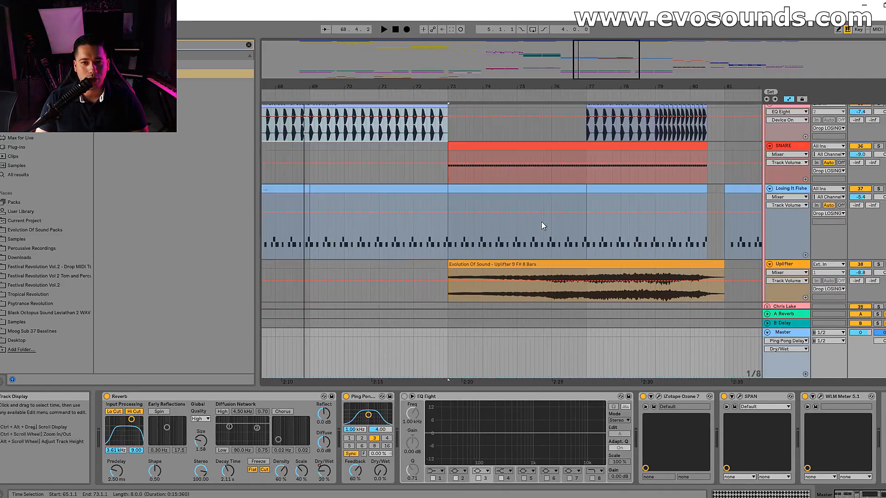
{"action": "left_click", "coordinate": [476, 190]}
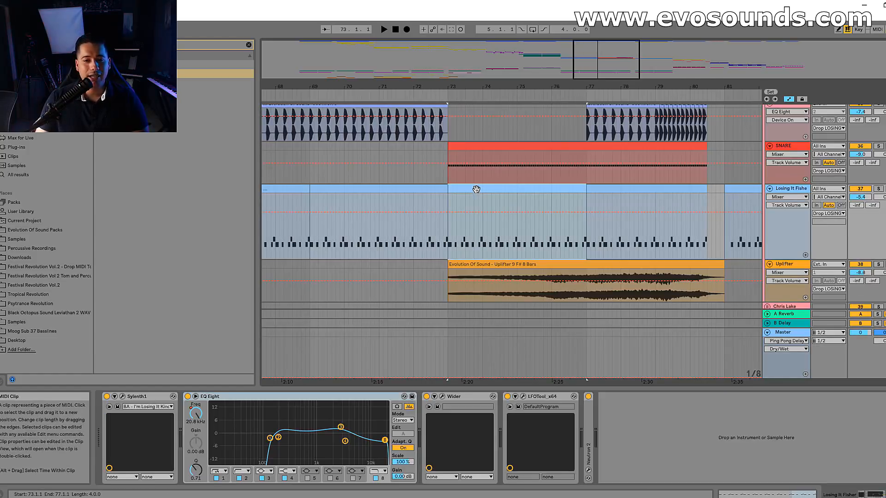
{"action": "key", "text": "Tab"}
{"action": "left_click", "coordinate": [867, 46]}
{"action": "key", "text": "Tab"}
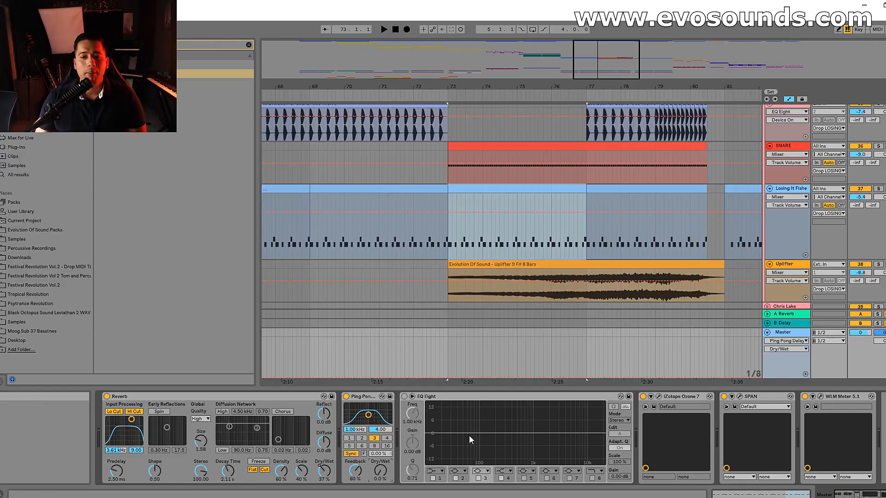
{"action": "left_click", "coordinate": [448, 377]}
{"action": "left_click_drag", "start_coordinate": [451, 377], "coordinate": [698, 344]}
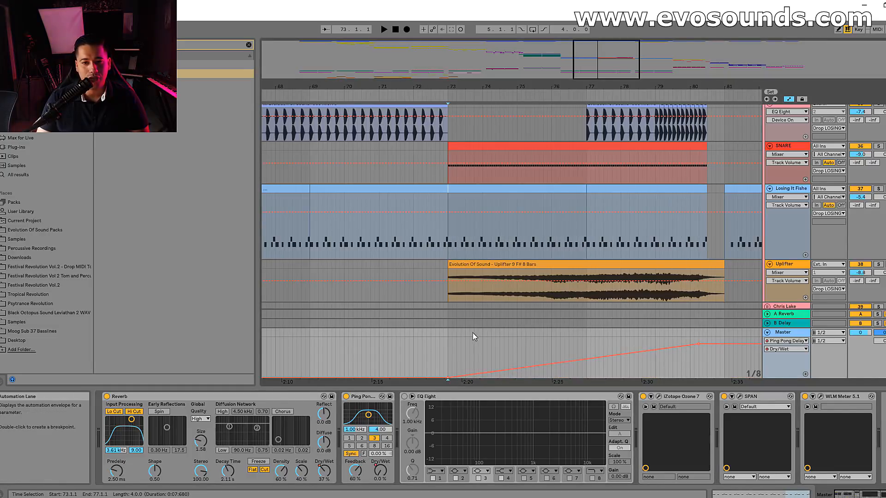
Play the build-up from bar 73 and fine-tune the upper end of the Ping Pong Delay's Dry/Wet ramp
{"action": "left_click", "coordinate": [447, 288]}
{"action": "key", "text": "space"}
{"action": "left_click_drag", "start_coordinate": [695, 343], "coordinate": [698, 342]}
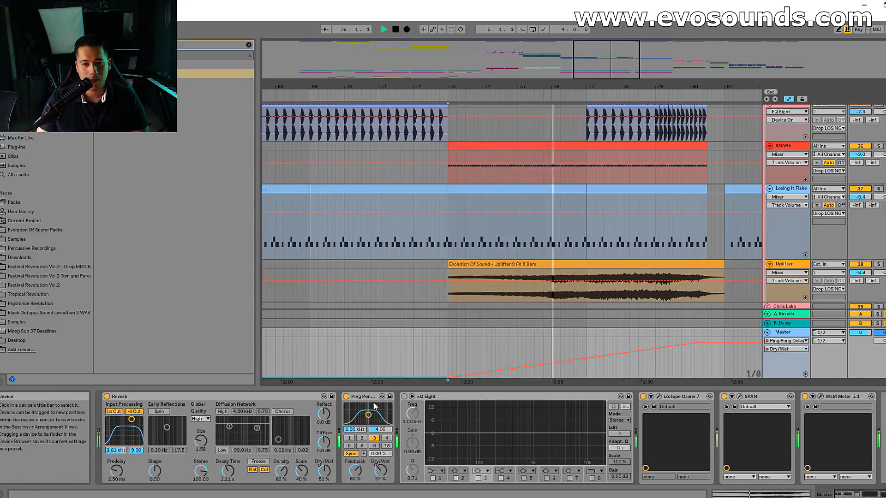
{"action": "left_click_drag", "start_coordinate": [605, 59], "coordinate": [615, 67]}
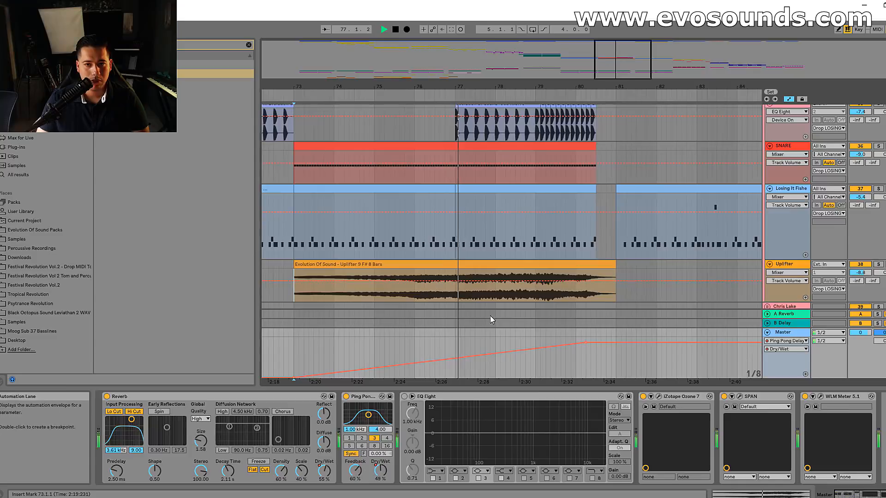
Remove the dip at bar 77 from the Losing It track's EQ Eight band 8 frequency automation
{"action": "left_click", "coordinate": [790, 188]}
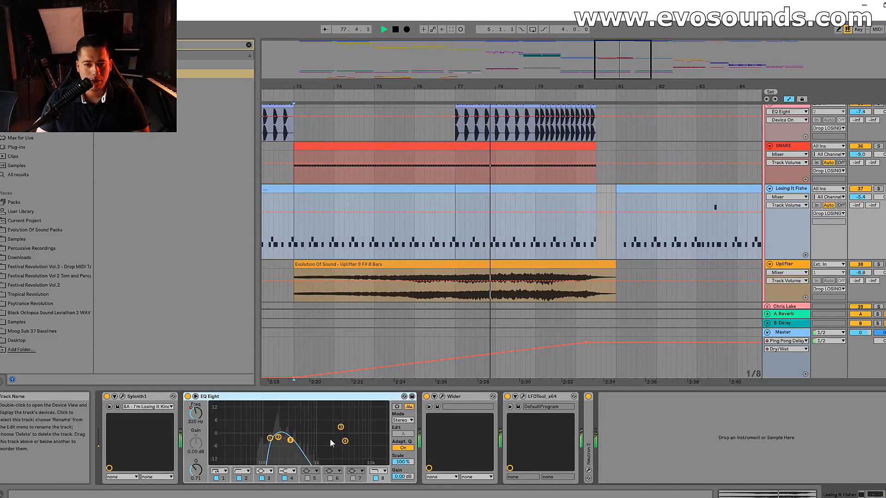
{"action": "left_click", "coordinate": [196, 413]}
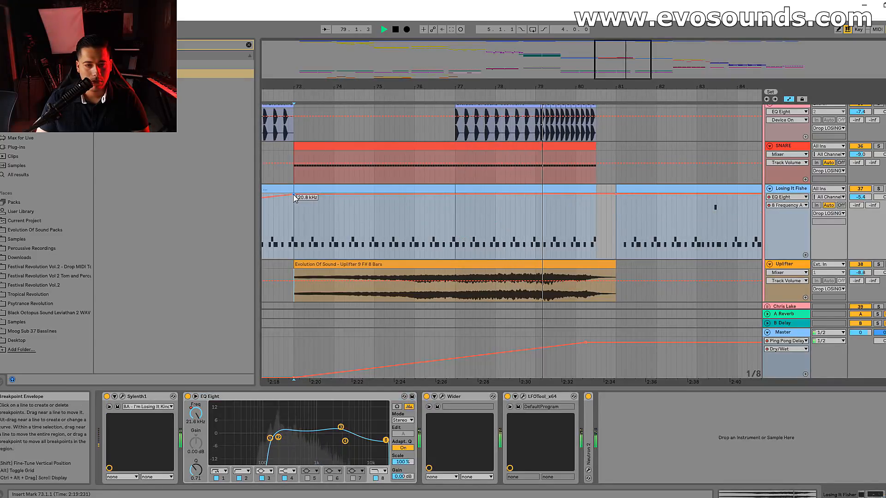
{"action": "scroll", "coordinate": [662, 234], "scroll_direction": "down", "scroll_amount": 3}
{"action": "scroll", "coordinate": [657, 237], "scroll_direction": "up", "scroll_amount": 1}
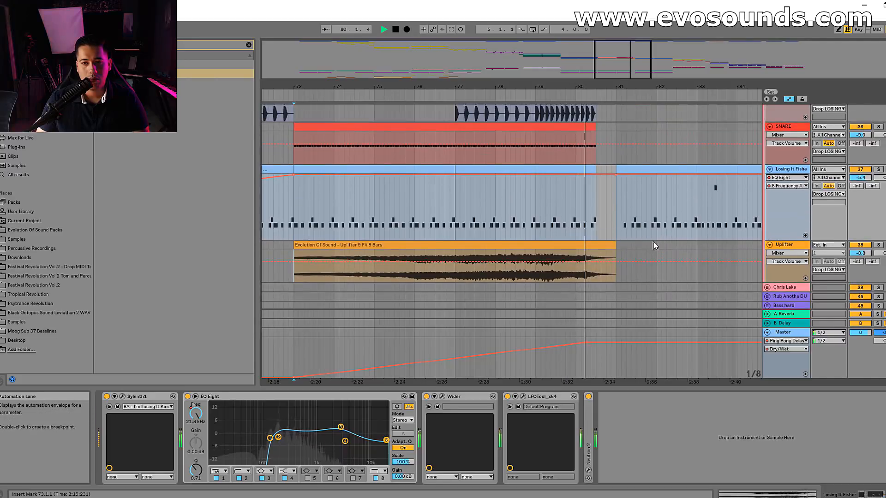
Drop the Ping Pong Delay's Dry/Wet automation to zero at bar 81, and play the transition from bar 80
{"action": "mouse_move", "coordinate": [616, 343]}
{"action": "left_mouse_down"}
{"action": "mouse_move", "coordinate": [608, 371]}
{"action": "mouse_move", "coordinate": [597, 358]}
{"action": "mouse_move", "coordinate": [616, 343]}
{"action": "left_mouse_up"}
{"action": "key", "text": "space"}
{"action": "key", "text": "space"}
{"action": "key", "text": "space"}
{"action": "left_click", "coordinate": [576, 273]}
{"action": "key", "text": "space"}
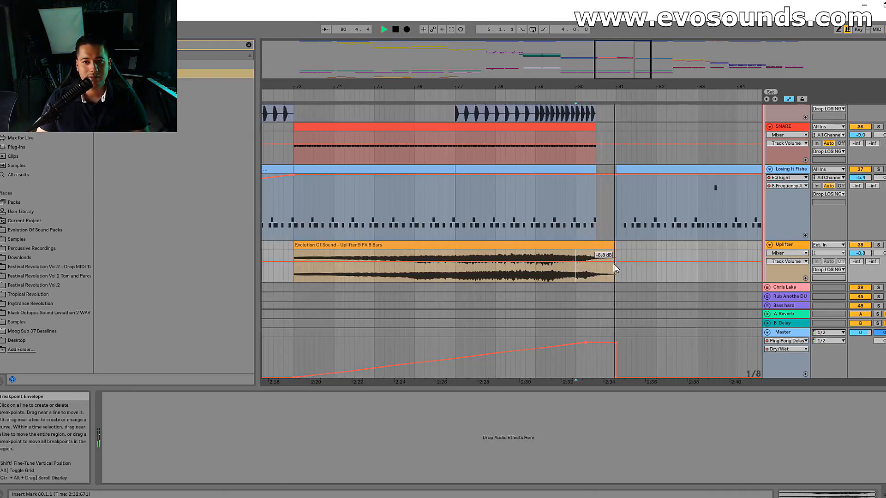
{"action": "key", "text": "space"}
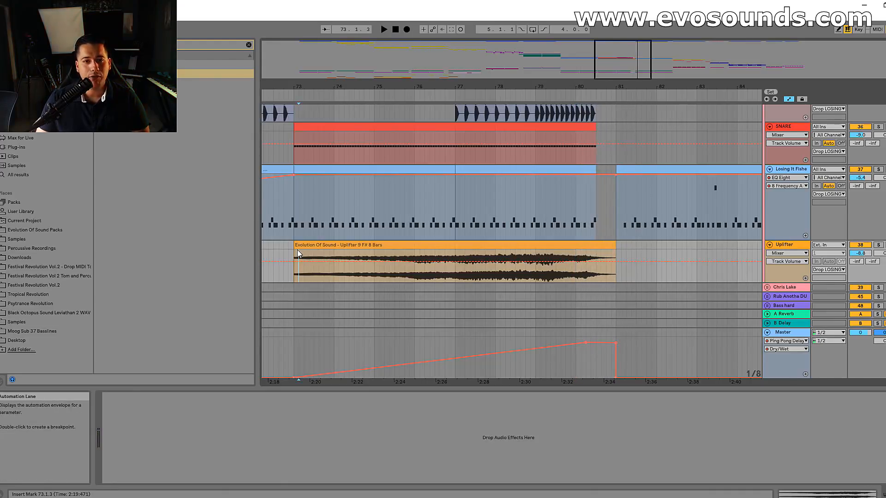
Lower the peak of the Ping Pong Delay's Dry/Wet ramp so it ends at bar 81, and play from bar 73
{"action": "left_click", "coordinate": [297, 248]}
{"action": "left_click", "coordinate": [614, 348]}
{"action": "left_click_drag", "start_coordinate": [614, 348], "coordinate": [615, 357]}
{"action": "left_click", "coordinate": [294, 277]}
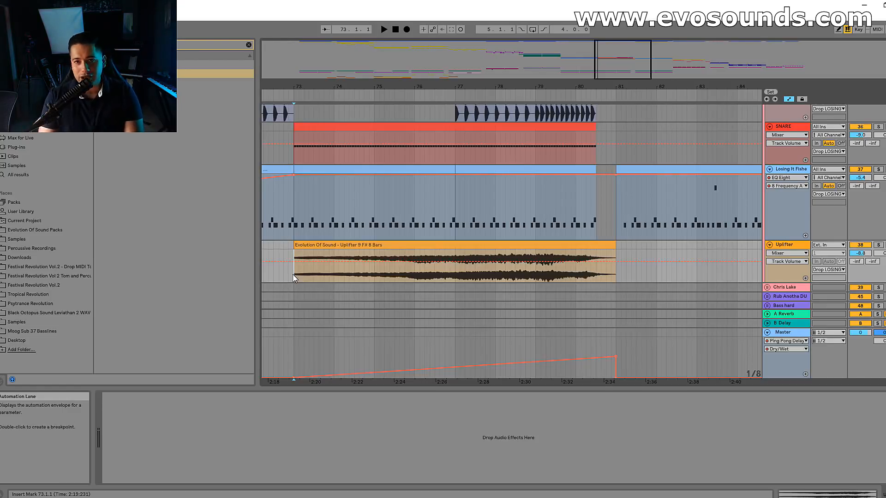
{"action": "key", "text": "space"}
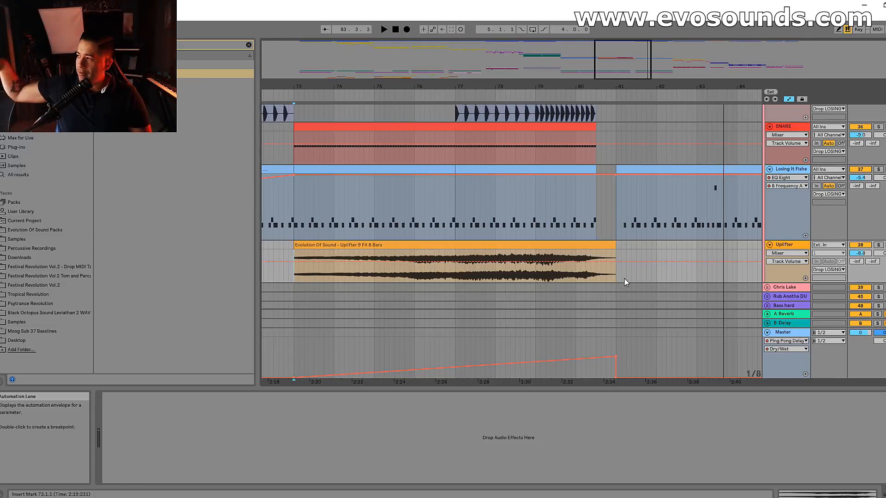
Select the Uplifter clip starting at bar 73, and turn on EQ Eight on the Master track
{"action": "scroll", "coordinate": [625, 283], "scroll_direction": "down", "scroll_amount": 6}
{"action": "scroll", "coordinate": [722, 276], "scroll_direction": "up", "scroll_amount": 5}
{"action": "left_click", "coordinate": [455, 224]}
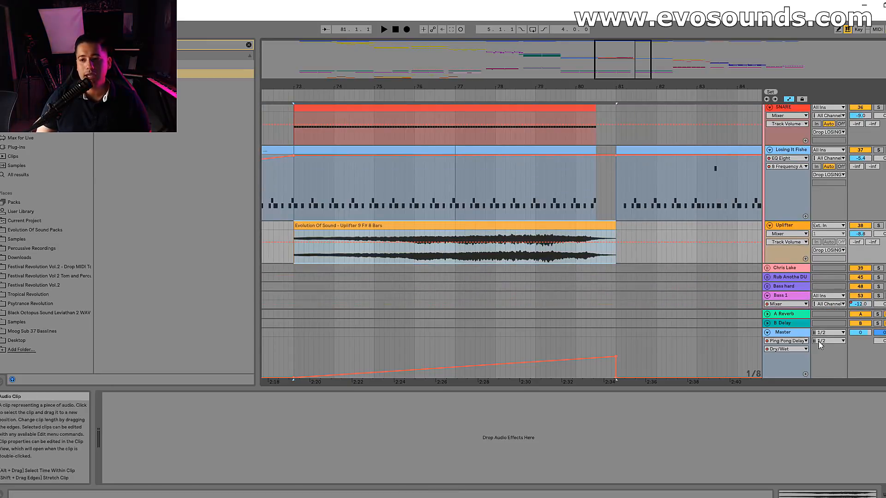
{"action": "left_click", "coordinate": [791, 332]}
{"action": "left_click", "coordinate": [404, 396]}
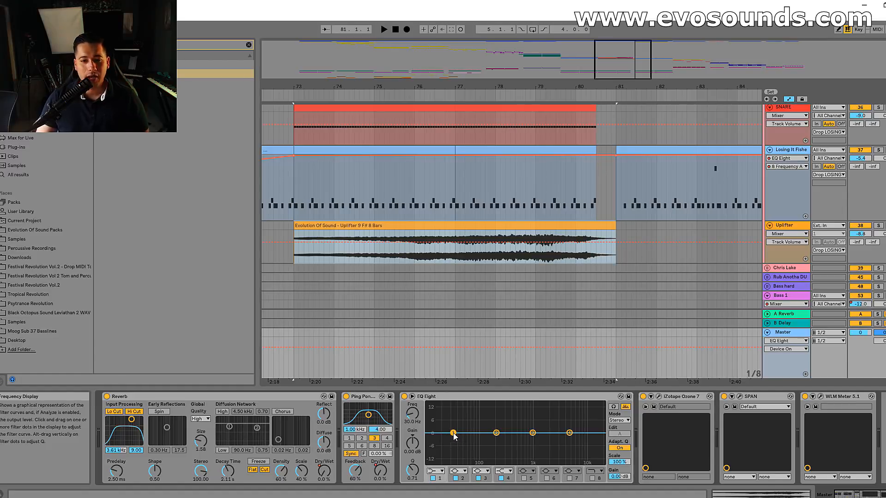
Make band 1 of the Master track's EQ Eight a gentle-slope low cut, and set its Q to 0.85
{"action": "left_click", "coordinate": [438, 472]}
{"action": "left_click", "coordinate": [437, 414]}
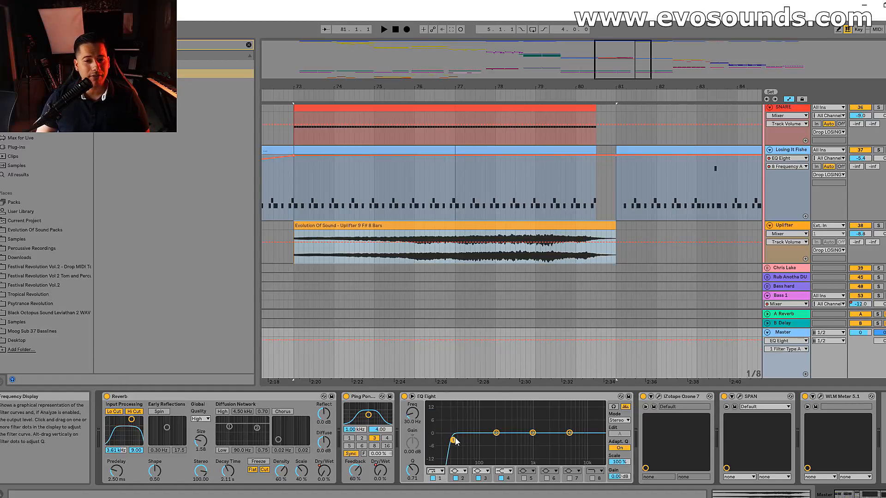
{"action": "left_click", "coordinate": [433, 472]}
{"action": "left_click", "coordinate": [433, 421]}
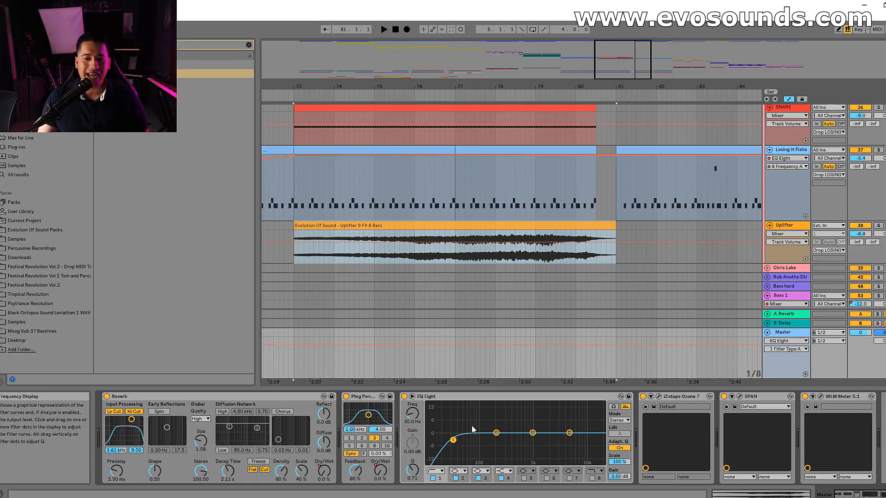
{"action": "left_click_drag", "start_coordinate": [412, 470], "coordinate": [412, 450]}
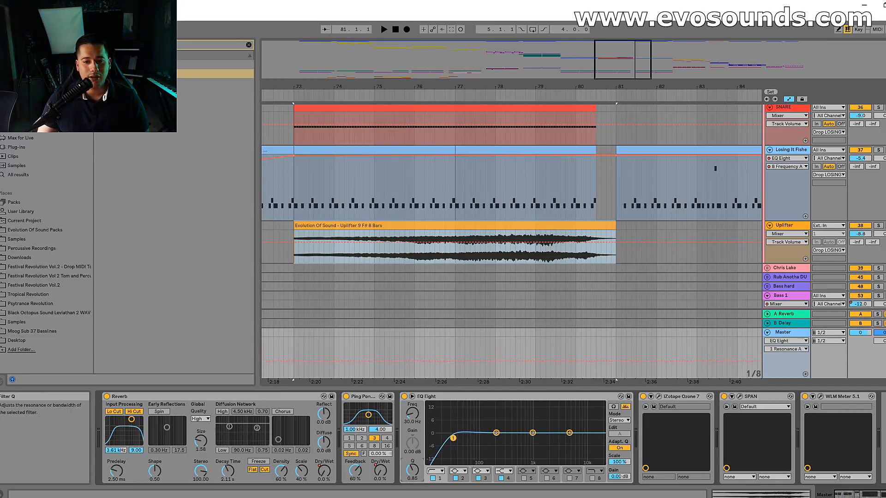
Refine band 1 of the Master track's EQ Eight to about 32 Hz with a Q of 0.64
{"action": "left_click_drag", "start_coordinate": [412, 469], "coordinate": [413, 475]}
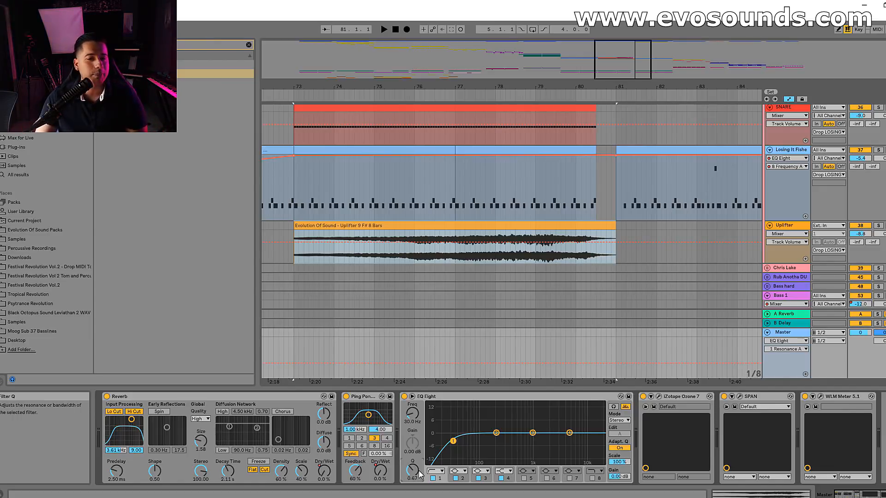
{"action": "left_click_drag", "start_coordinate": [412, 469], "coordinate": [412, 466]}
{"action": "mouse_move", "coordinate": [453, 440]}
{"action": "left_mouse_down"}
{"action": "mouse_move", "coordinate": [450, 413]}
{"action": "mouse_move", "coordinate": [524, 407]}
{"action": "mouse_move", "coordinate": [492, 407]}
{"action": "mouse_move", "coordinate": [518, 410]}
{"action": "mouse_move", "coordinate": [458, 441]}
{"action": "left_mouse_up"}
{"action": "key", "text": "space"}
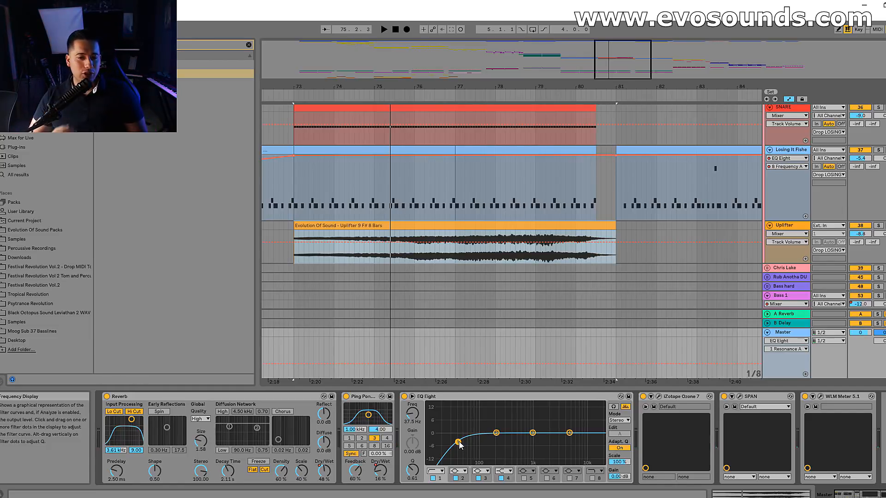
{"action": "left_click_drag", "start_coordinate": [454, 442], "coordinate": [454, 438]}
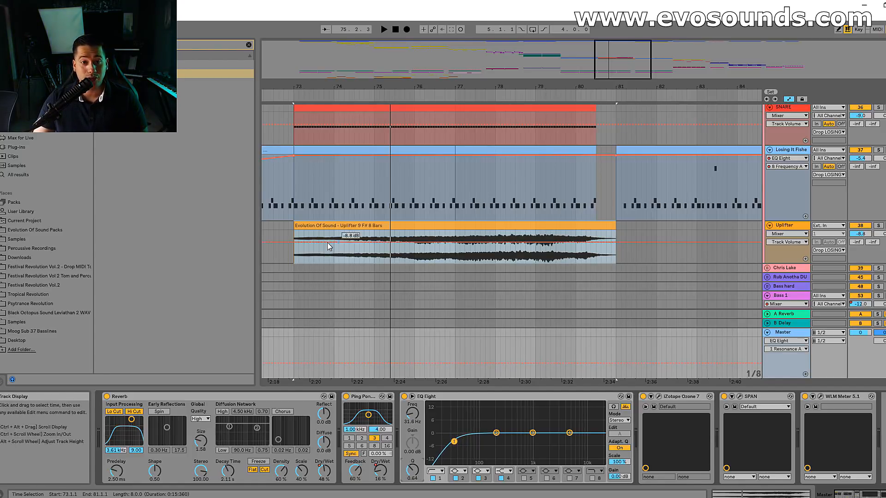
Automate band 1's resonance and frequency on the Master EQ Eight to ramp up from bar 73 to bar 80, and start playback
{"action": "left_click", "coordinate": [296, 369]}
{"action": "left_click_drag", "start_coordinate": [569, 363], "coordinate": [571, 358]}
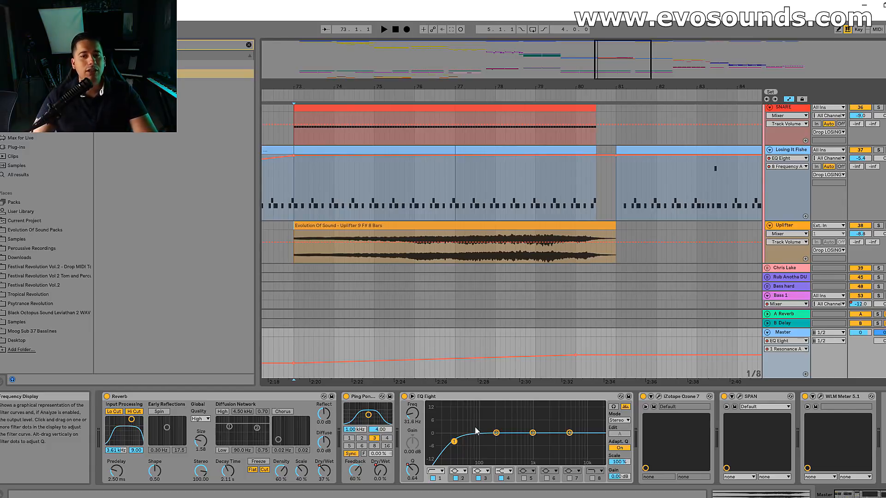
{"action": "left_click", "coordinate": [412, 414]}
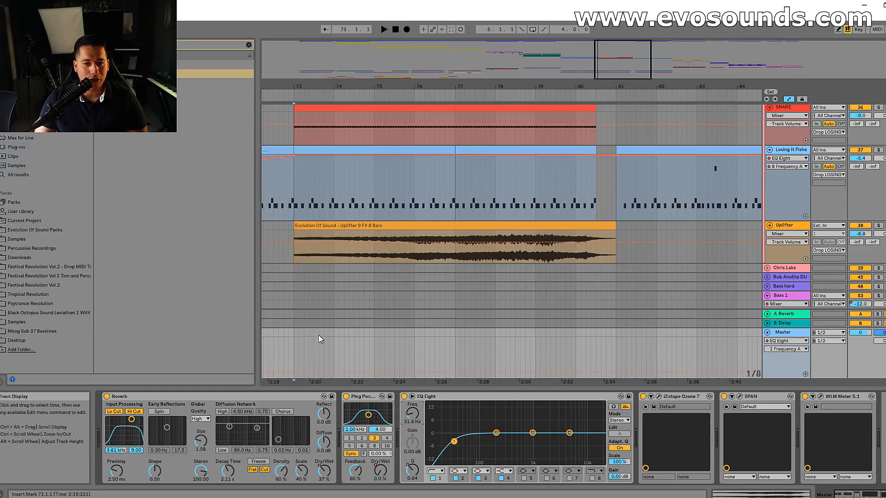
{"action": "left_click_drag", "start_coordinate": [555, 358], "coordinate": [575, 354]}
{"action": "key", "text": "space"}
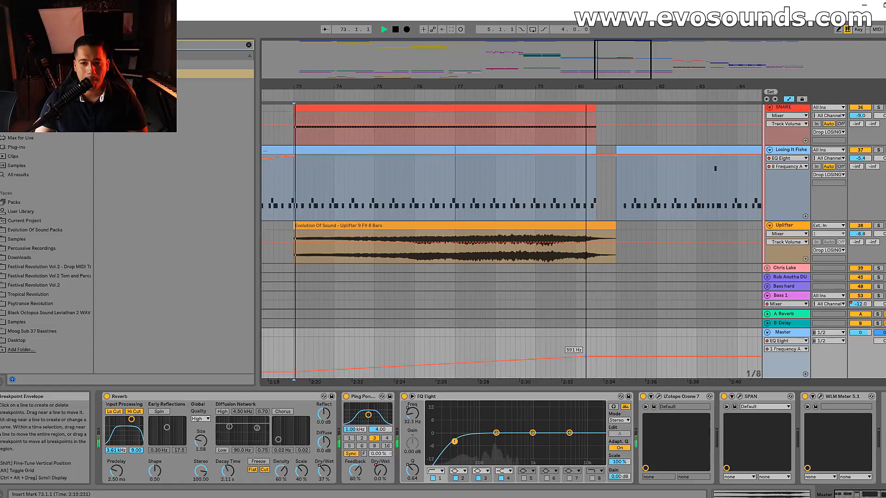
Raise the peak of the Master EQ Eight's band 1 frequency ramp at bar 80 to 940 Hz during playback
{"action": "left_click", "coordinate": [412, 470]}
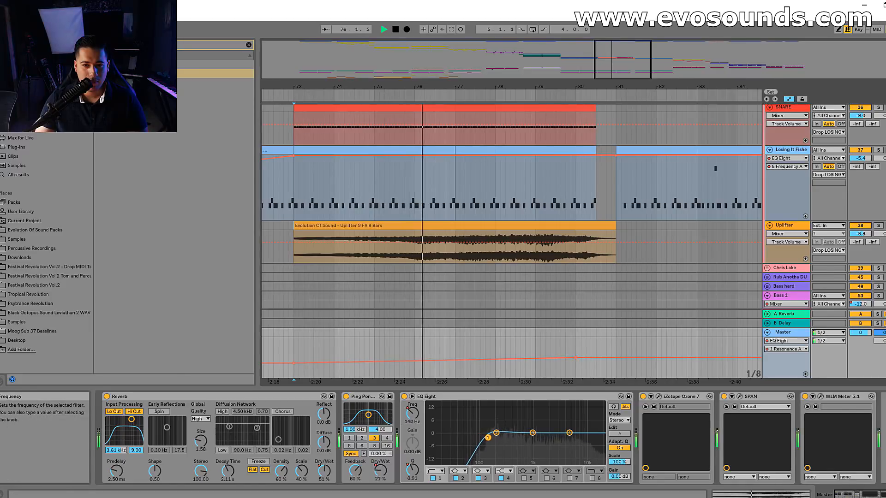
{"action": "left_click", "coordinate": [412, 413]}
{"action": "left_click_drag", "start_coordinate": [575, 356], "coordinate": [575, 354]}
Raise the peak of band 1's resonance automation at bar 80, drop it to the minimum at bar 81, and stop playback
{"action": "left_click", "coordinate": [414, 470]}
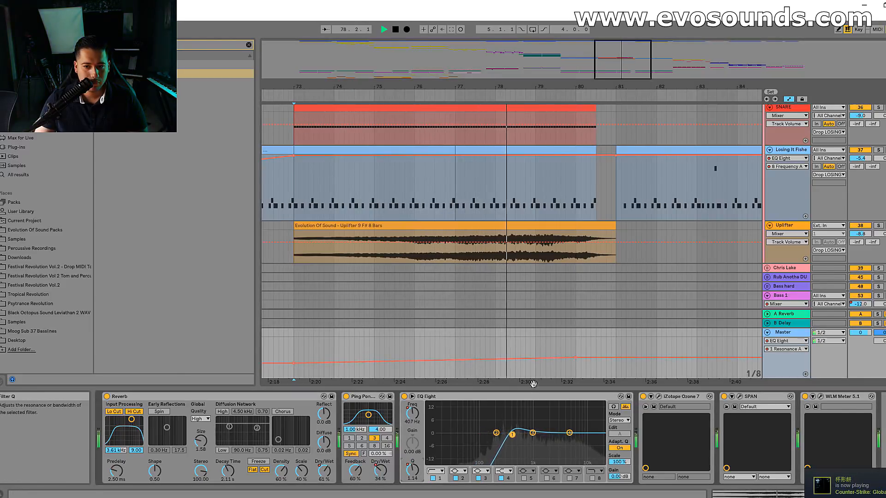
{"action": "left_click_drag", "start_coordinate": [575, 358], "coordinate": [614, 381]}
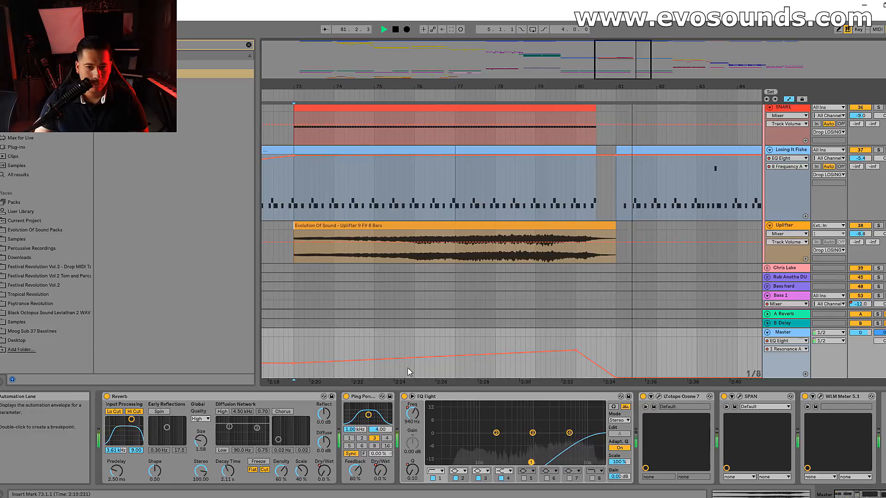
{"action": "key", "text": "space"}
Drop band 1's frequency automation to its minimum at bar 81, and play the transition from bar 79
{"action": "left_click", "coordinate": [413, 413]}
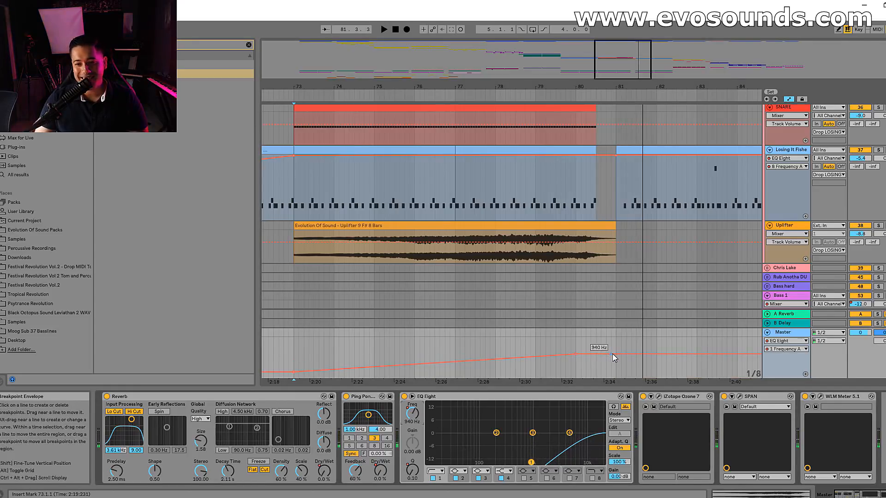
{"action": "left_click_drag", "start_coordinate": [615, 356], "coordinate": [616, 377]}
{"action": "left_click", "coordinate": [562, 336]}
{"action": "key", "text": "space"}
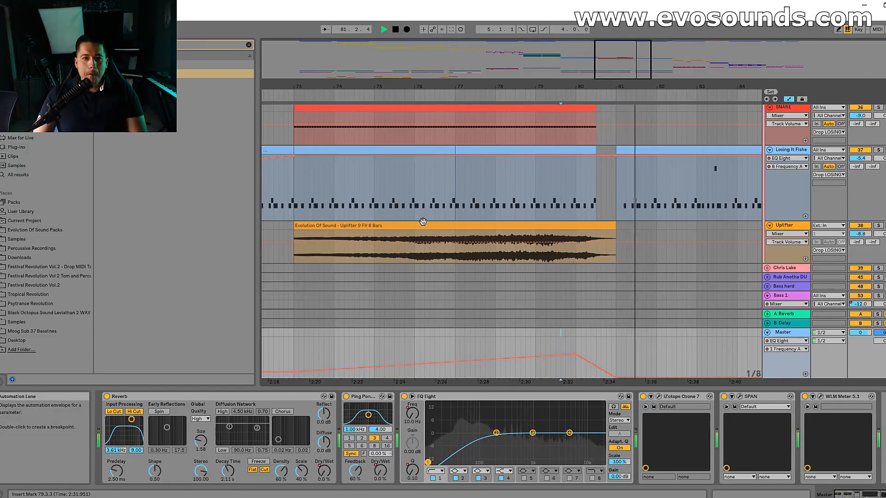
Play the build-up from just before bar 73, and examine the Master EQ Eight's frequency automation through the drop
{"action": "key", "text": "minus"}
{"action": "left_click", "coordinate": [395, 208]}
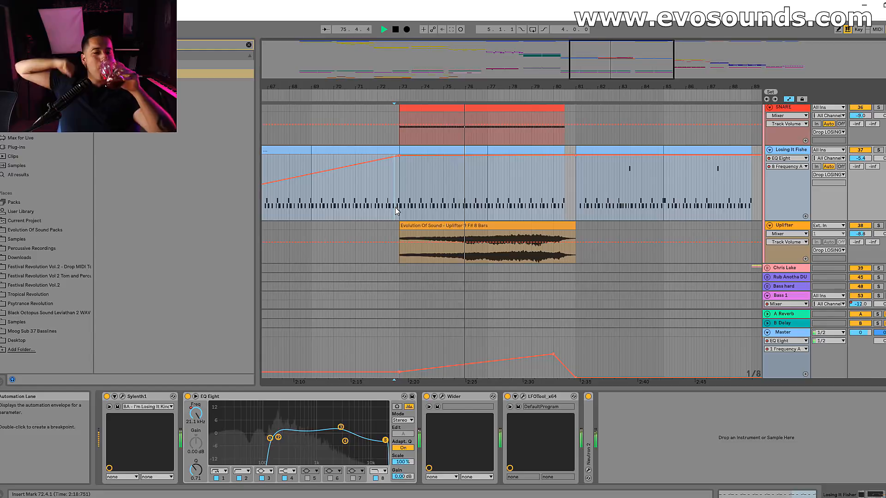
{"action": "left_click", "coordinate": [786, 333]}
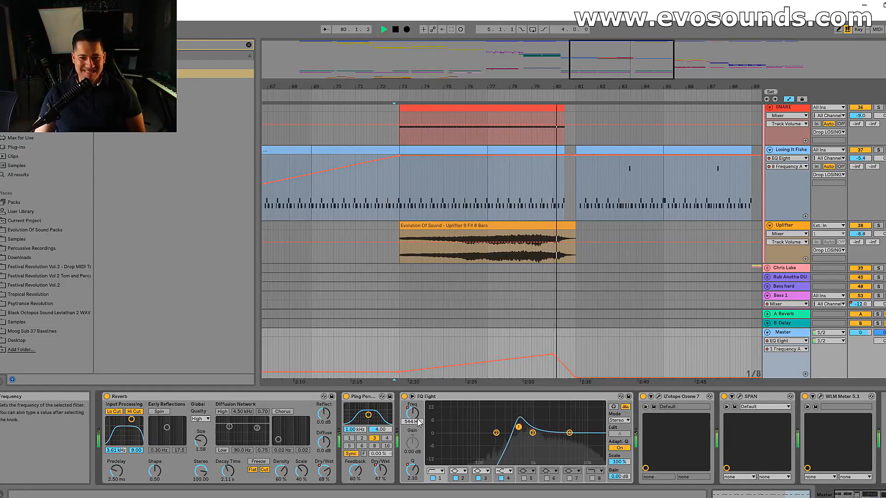
{"action": "mouse_move", "coordinate": [554, 355]}
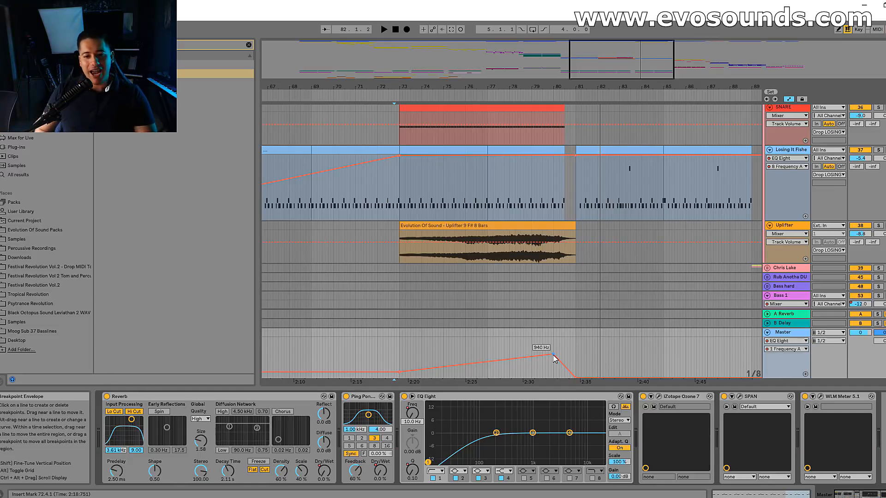
Select the SNARE clip at bar 73, lower the SNARE track's EQ Eight low cut to 62.6 Hz, and start playback
{"action": "scroll", "coordinate": [545, 311], "scroll_direction": "up", "scroll_amount": 5}
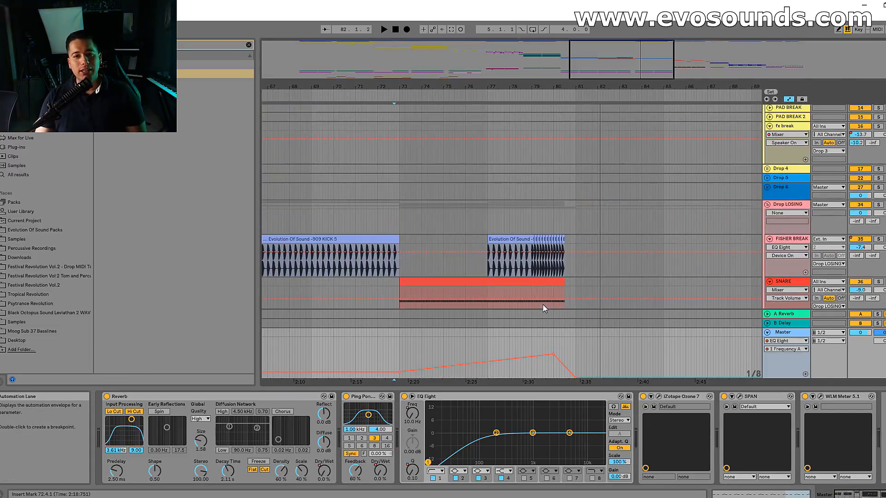
{"action": "scroll", "coordinate": [458, 204], "scroll_direction": "down", "scroll_amount": 2}
{"action": "left_click", "coordinate": [457, 194]}
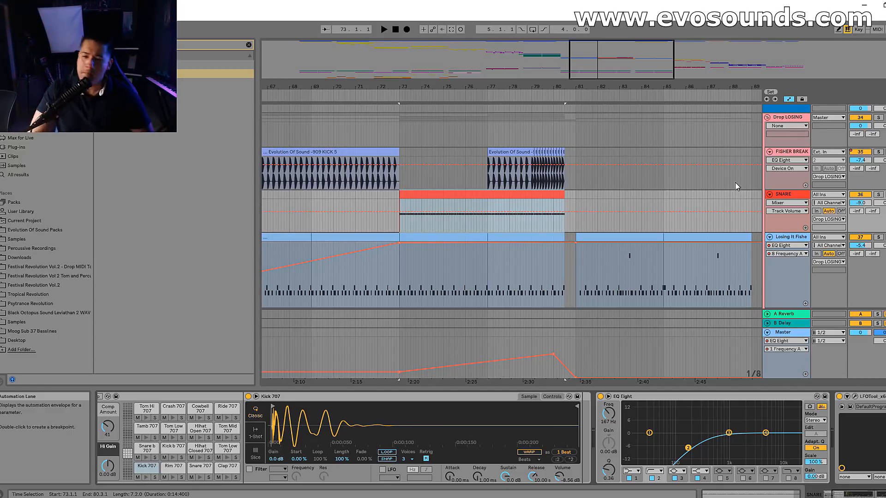
{"action": "double_click", "coordinate": [521, 195]}
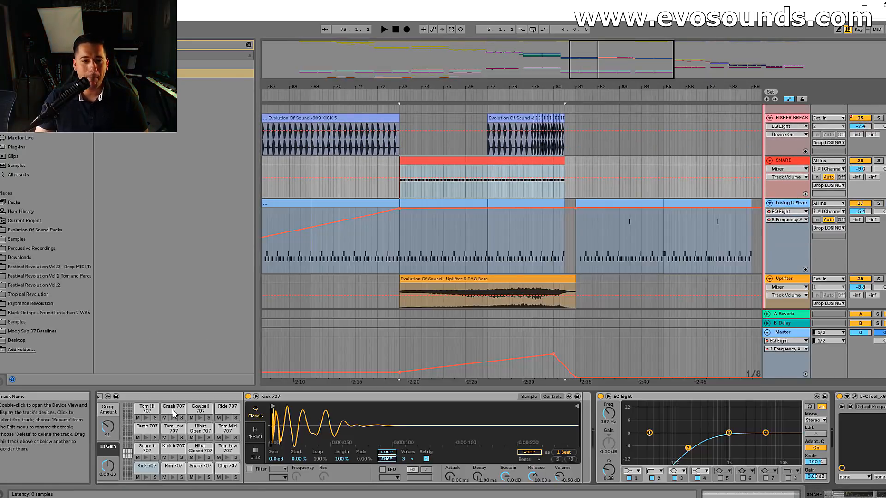
{"action": "left_click_drag", "start_coordinate": [838, 495], "coordinate": [844, 494]}
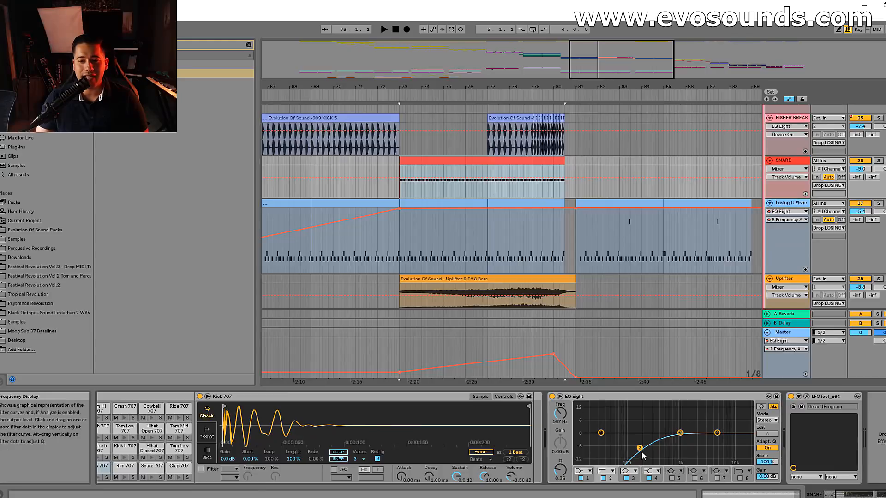
{"action": "key", "text": "space"}
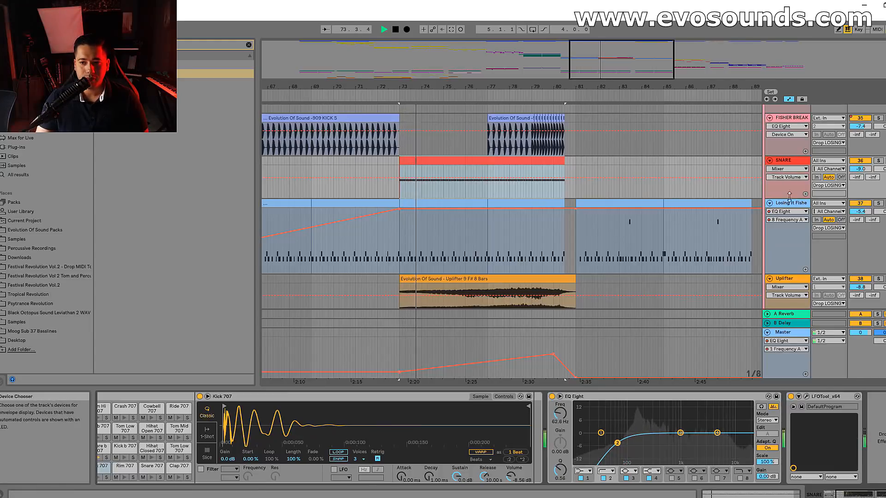
Open LFOTool on the SNARE track, and play the selected snare clip from bar 73
{"action": "left_click", "coordinate": [807, 396]}
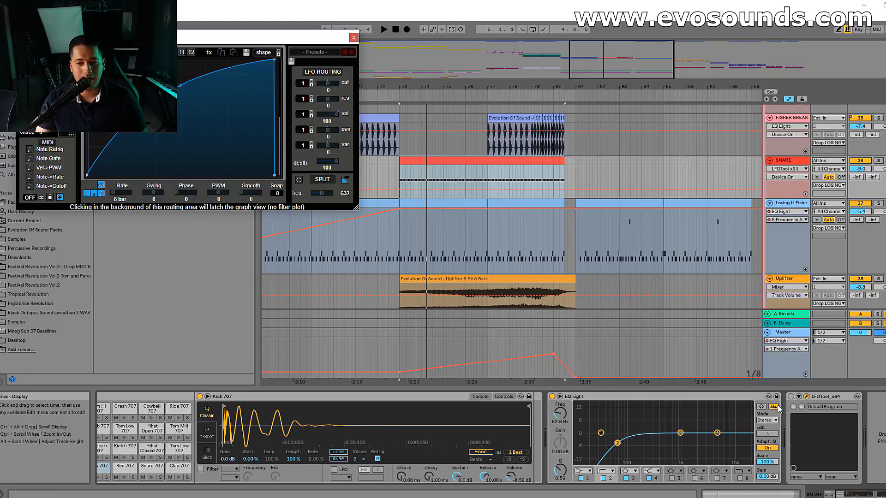
{"action": "left_click", "coordinate": [445, 163]}
{"action": "key", "text": "space"}
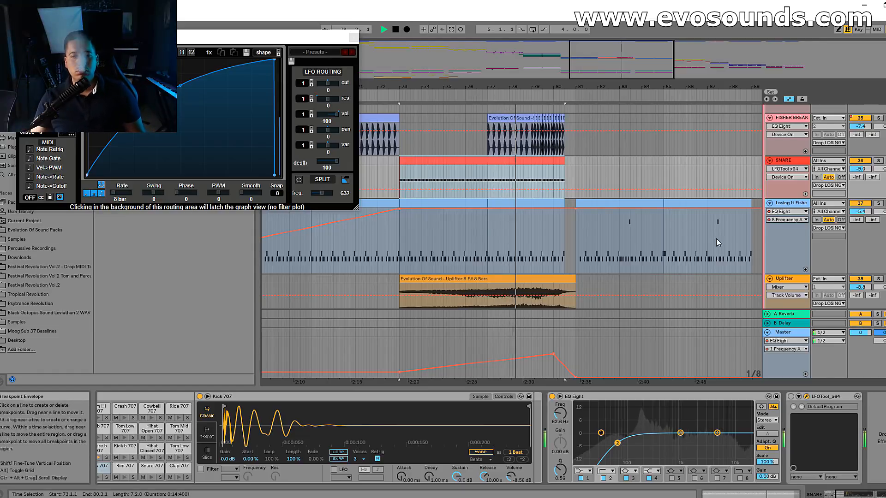
Lower the Master EQ Eight's frequency automation ramp between bars 73 and 81, and stop playback after the drop
{"action": "left_click", "coordinate": [740, 353]}
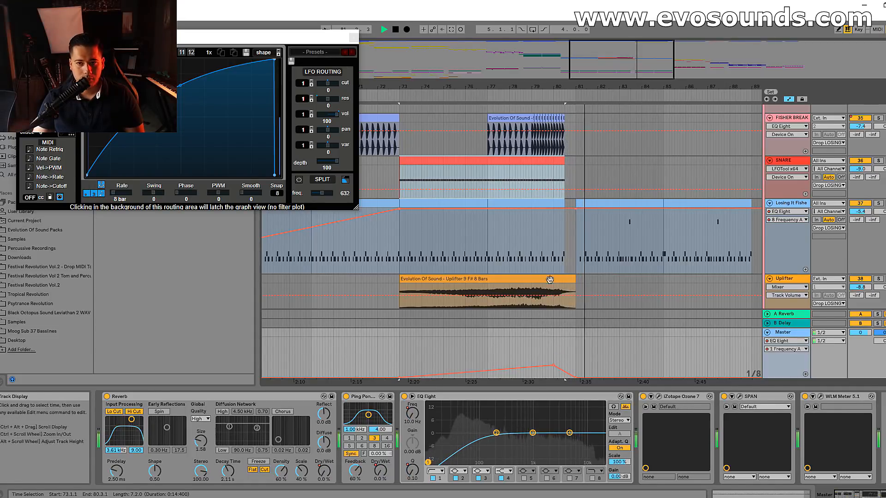
{"action": "scroll", "coordinate": [550, 280], "scroll_direction": "up", "scroll_amount": 2}
{"action": "key", "text": "space"}
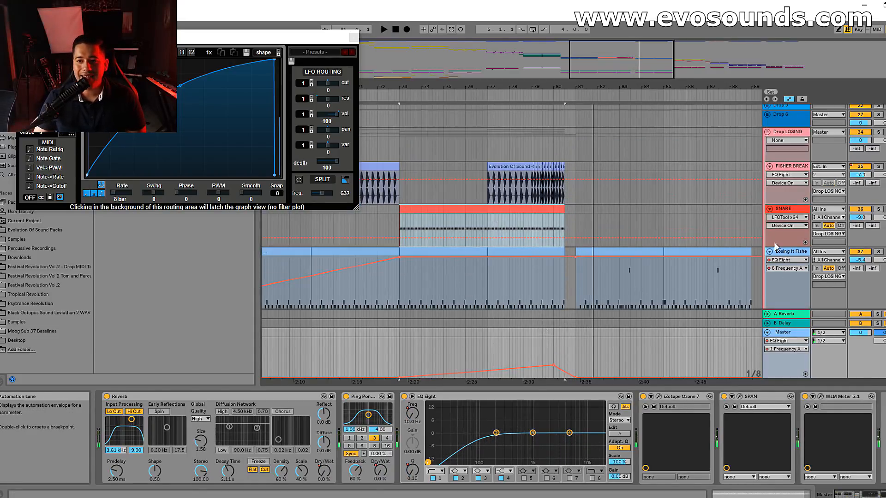
Lower the midpoint of the SNARE track's LFOTool volume curve for a gentler rise while playing from bar 73
{"action": "left_click", "coordinate": [786, 215]}
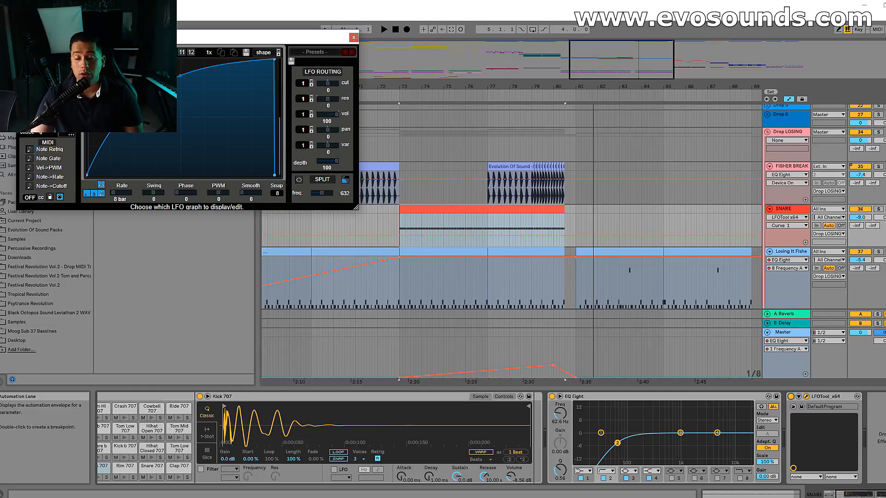
{"action": "key", "text": "space"}
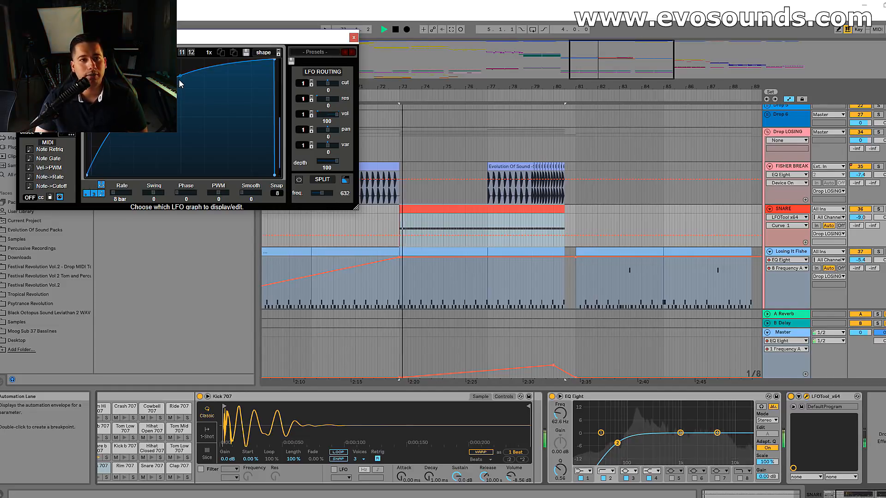
{"action": "left_click_drag", "start_coordinate": [180, 79], "coordinate": [185, 93]}
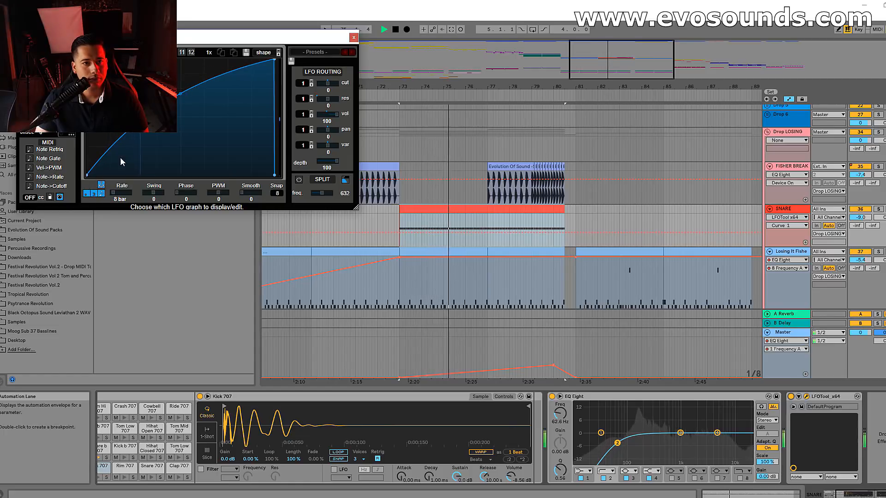
Add a breakpoint near bar 78 on the Master EQ Eight's frequency automation, and raise the bar 80 peak to 408 Hz
{"action": "left_click", "coordinate": [782, 334]}
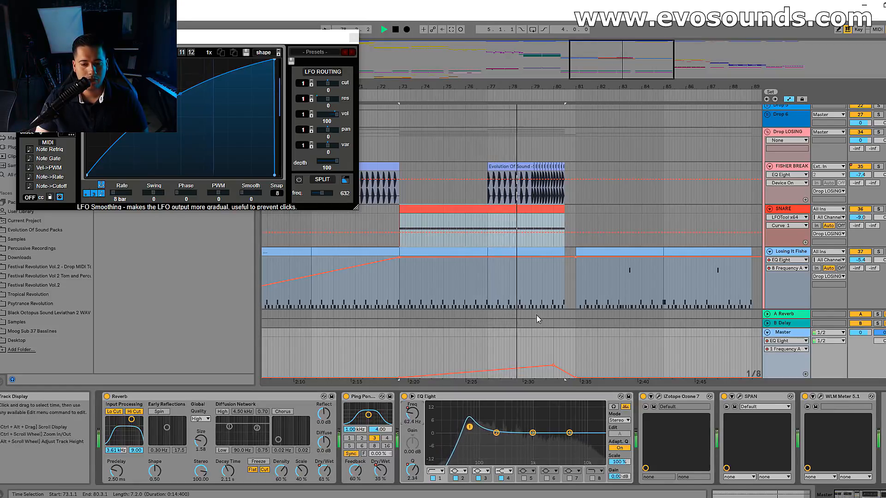
{"action": "left_click", "coordinate": [516, 369]}
{"action": "left_click_drag", "start_coordinate": [550, 367], "coordinate": [554, 359]}
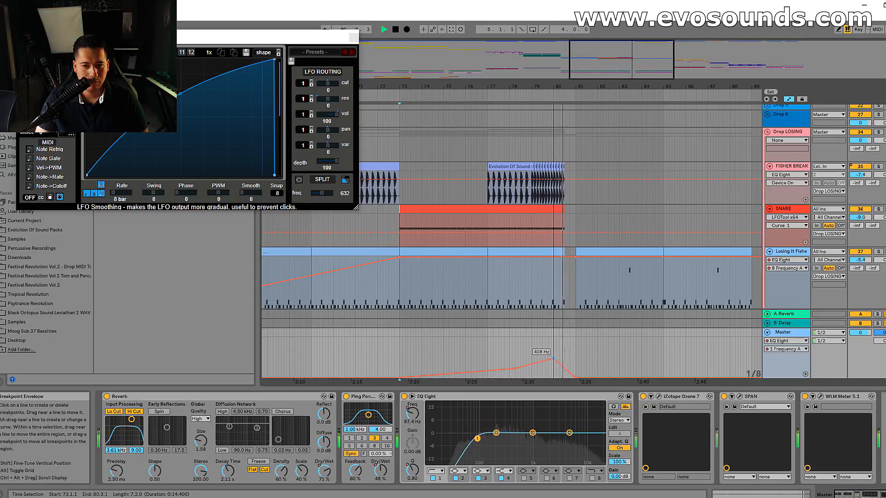
Raise the peak of band 1's resonance automation at bar 80 slightly, and play from just before bar 79
{"action": "left_click", "coordinate": [413, 470]}
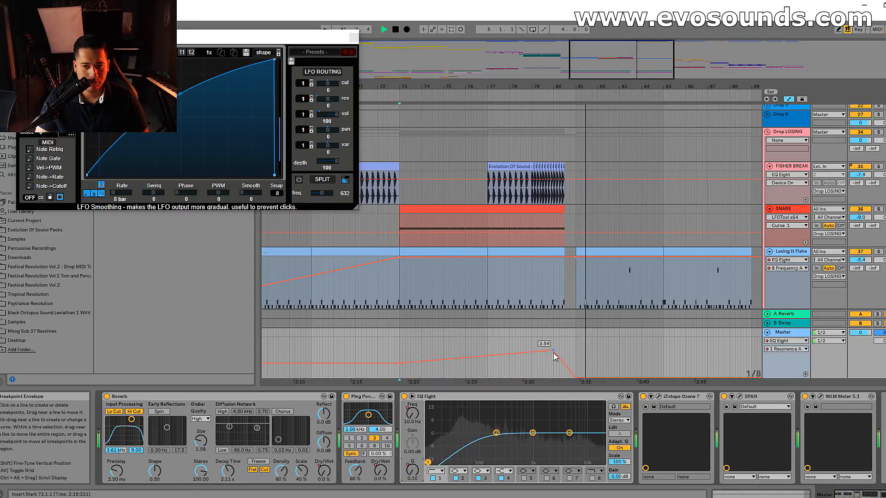
{"action": "left_click_drag", "start_coordinate": [553, 353], "coordinate": [553, 351]}
{"action": "left_click", "coordinate": [528, 358]}
{"action": "key", "text": "space"}
{"action": "key", "text": "space"}
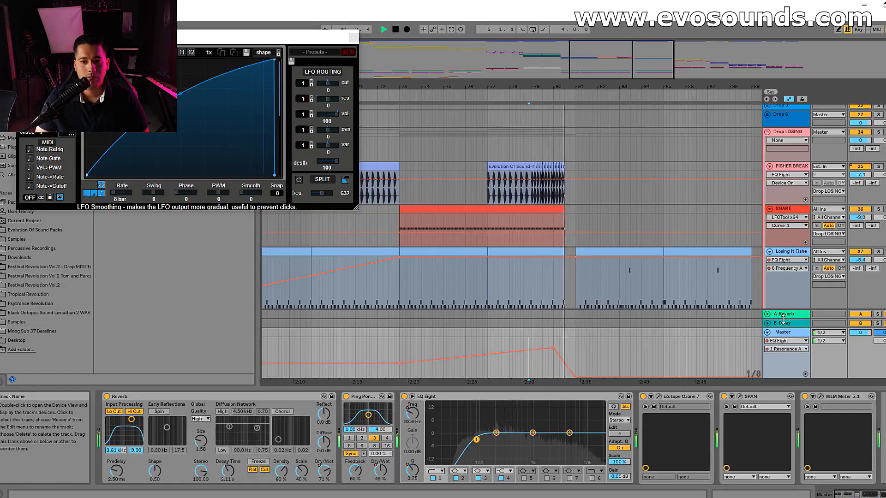
Close the LFOTool window, and listen through the drop to bar 84 before stopping playback
{"action": "left_click", "coordinate": [354, 38]}
{"action": "mouse_move", "coordinate": [621, 88]}
{"action": "left_mouse_down"}
{"action": "mouse_move", "coordinate": [622, 104]}
{"action": "mouse_move", "coordinate": [620, 90]}
{"action": "left_mouse_up"}
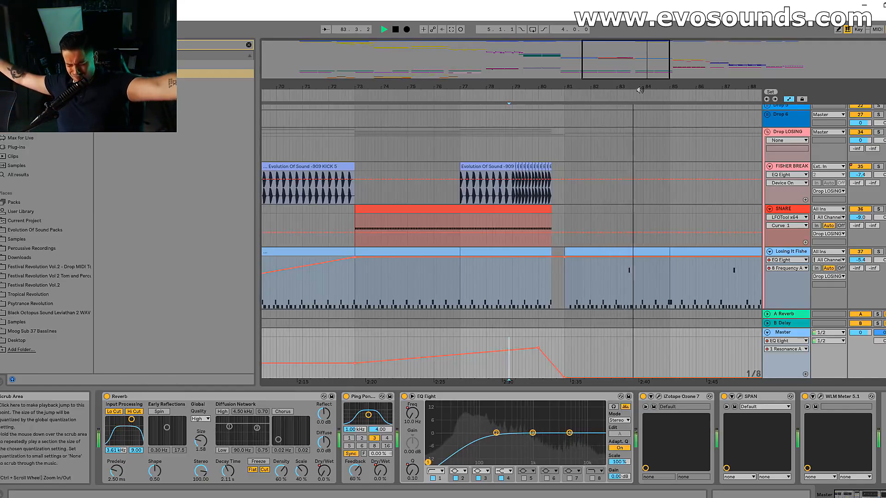
{"action": "key", "text": "space"}
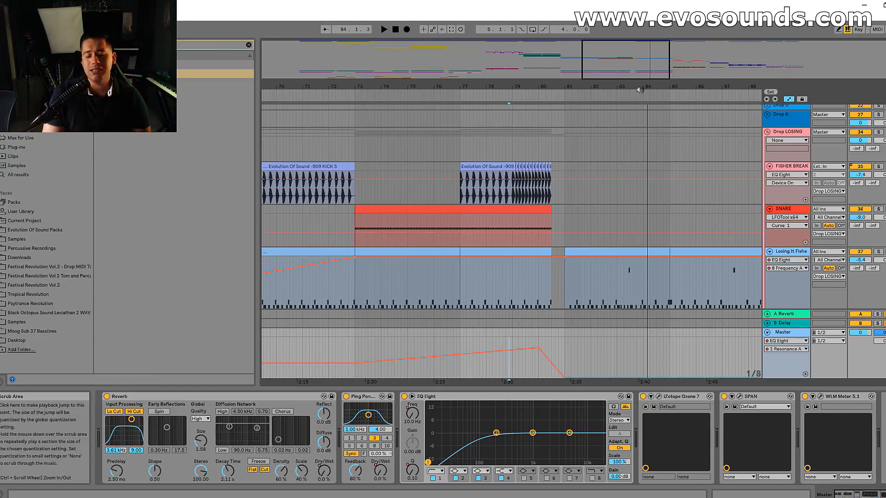
Look over the Session View mixer, return to the arrangement, and show the Master Reverb's Dry/Wet automation
{"action": "key", "text": "Tab"}
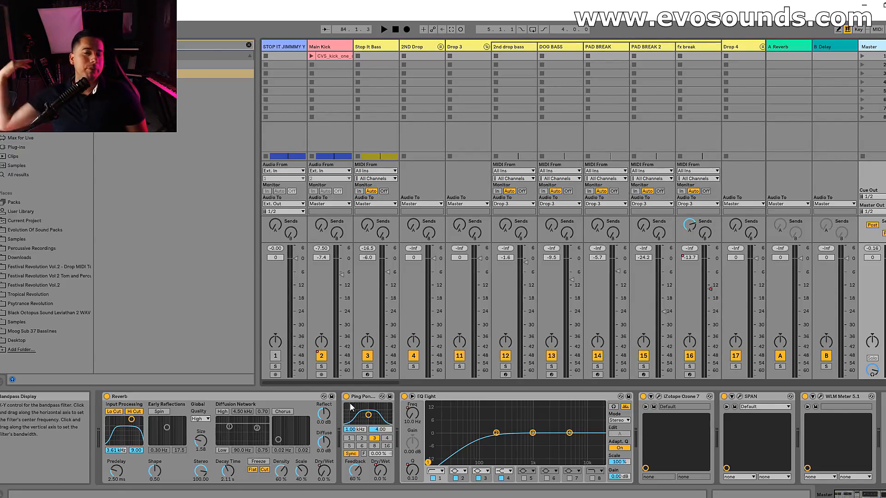
{"action": "key", "text": "Tab"}
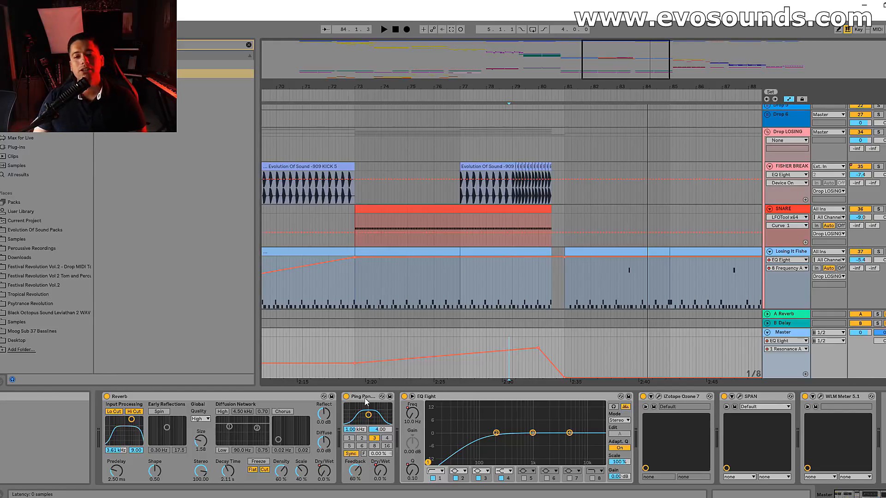
{"action": "left_click", "coordinate": [324, 471]}
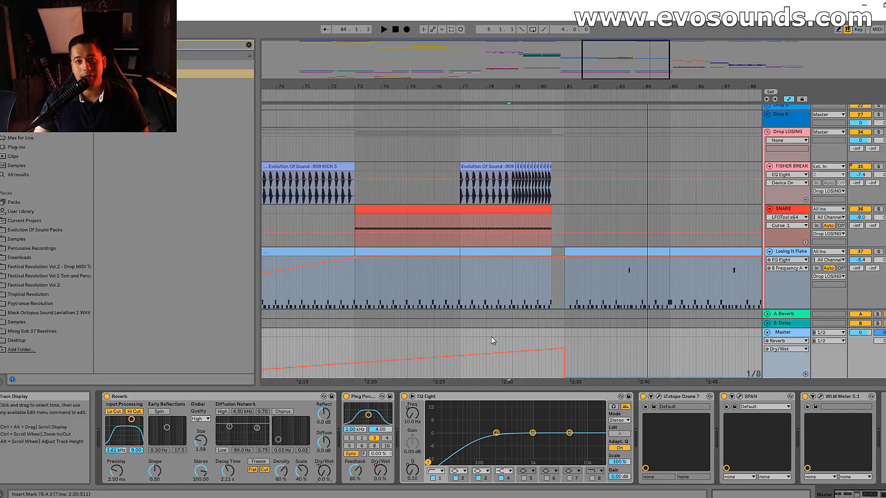
Turn off the EQ Eight, Ping Pong Delay and Reverb on the Master track, and the LFOTool on the SNARE track
{"action": "left_click", "coordinate": [404, 396]}
{"action": "left_click", "coordinate": [346, 397]}
{"action": "left_click", "coordinate": [107, 396]}
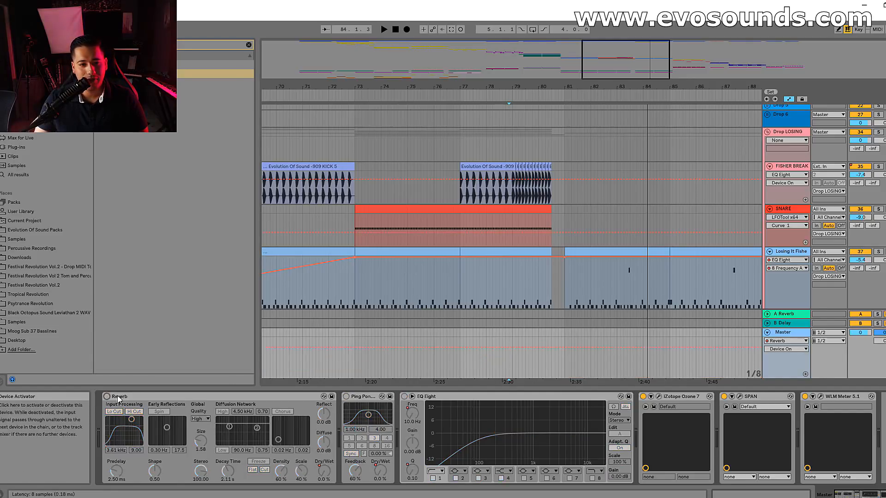
{"action": "left_click", "coordinate": [802, 237]}
{"action": "left_click", "coordinate": [791, 396]}
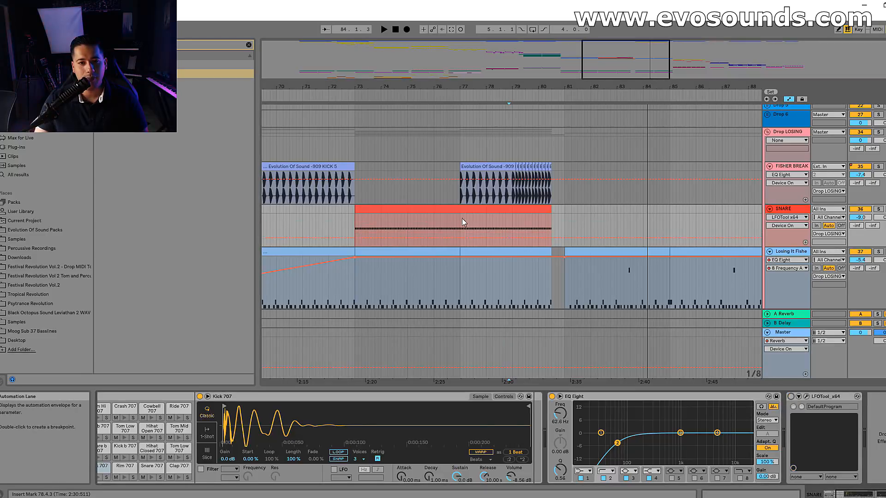
Select the SNARE clip, and listen to the build-up with the effects bypassed until bar 81 before stopping playback
{"action": "left_click", "coordinate": [446, 210]}
{"action": "key", "text": "space"}
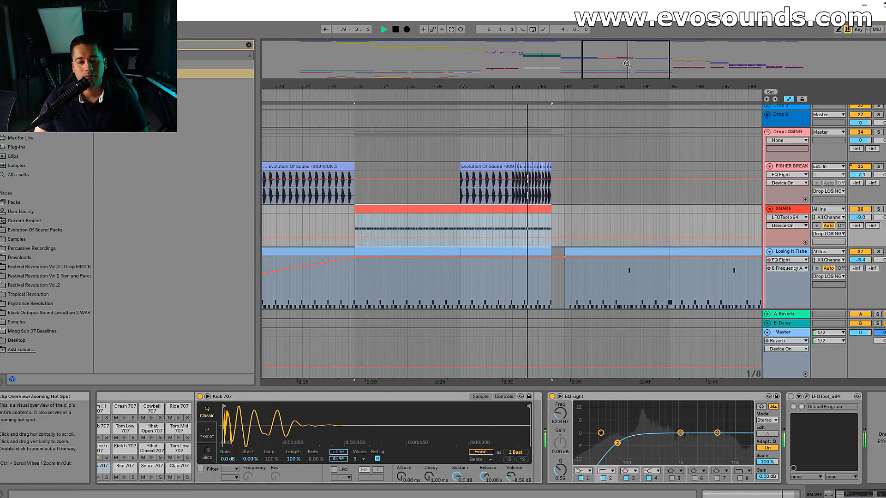
{"action": "key", "text": "minus"}
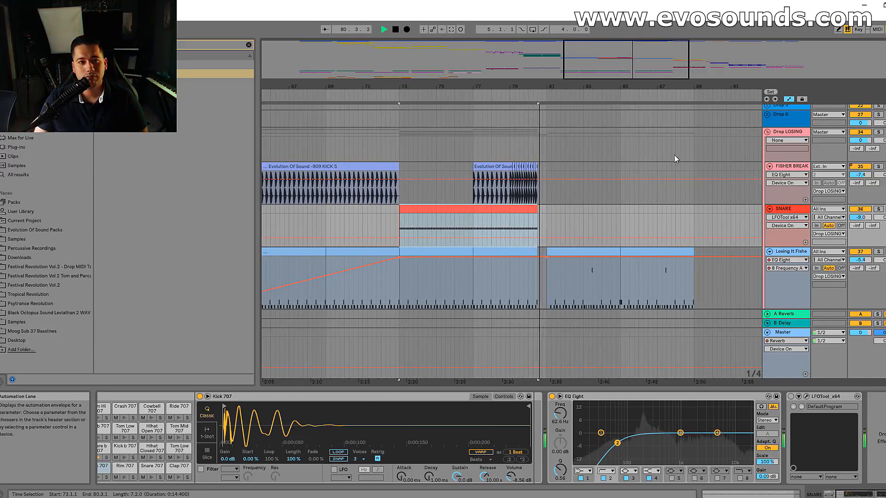
{"action": "key", "text": "space"}
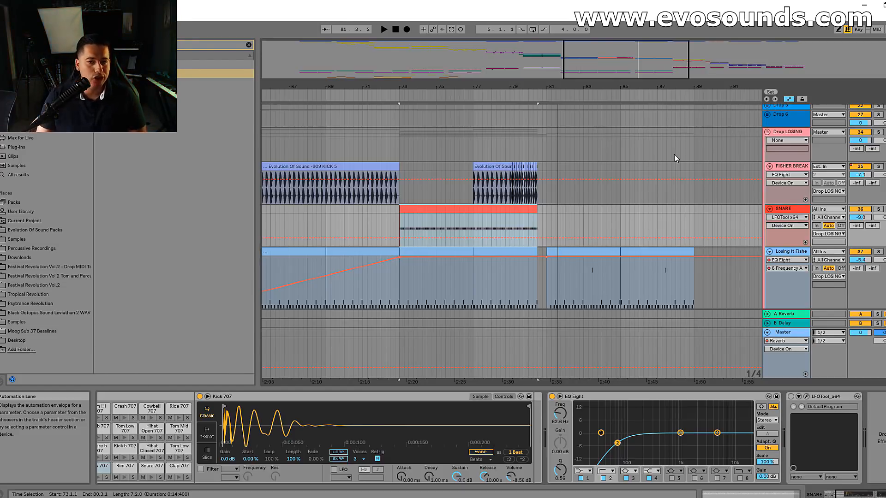
Play the earlier sections of the arrangement from bar 33, and jump playback to bars 25, 41 and 49
{"action": "left_click_drag", "start_coordinate": [632, 91], "coordinate": [653, 50]}
{"action": "scroll", "coordinate": [581, 188], "scroll_direction": "up", "scroll_amount": 3}
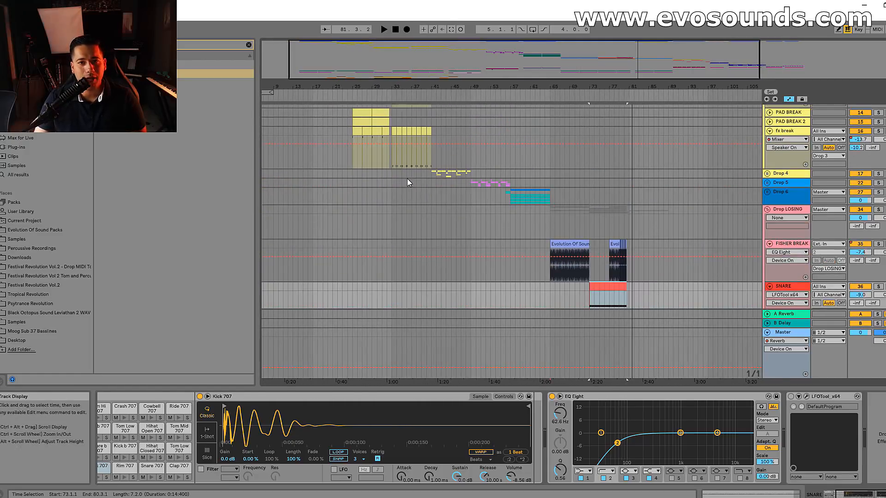
{"action": "left_click", "coordinate": [393, 173]}
{"action": "key", "text": "space"}
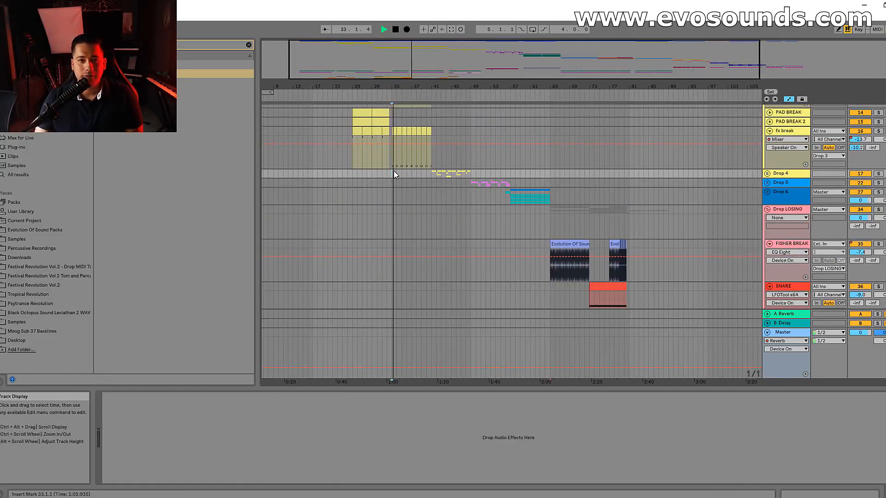
{"action": "left_click", "coordinate": [353, 175]}
{"action": "left_click", "coordinate": [432, 183]}
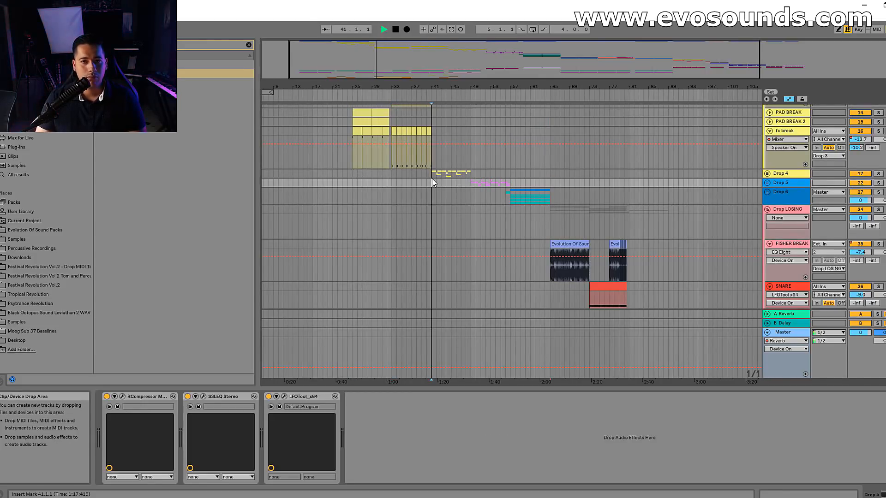
{"action": "left_click", "coordinate": [471, 187]}
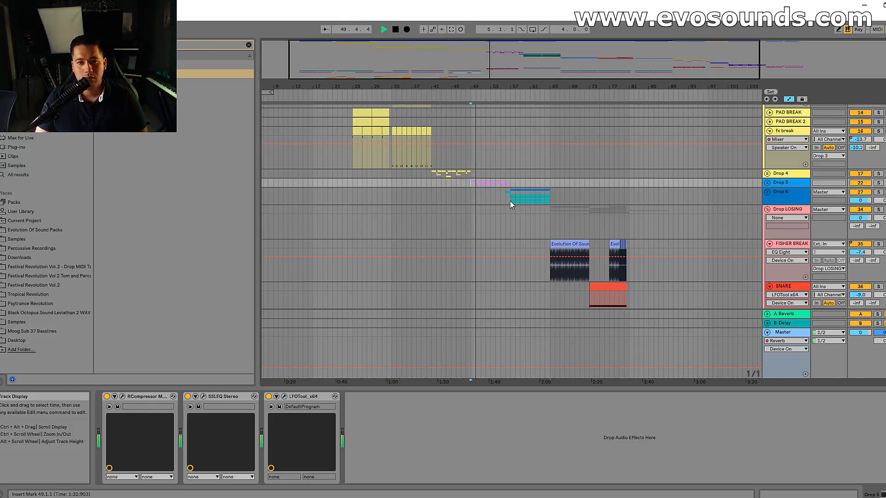